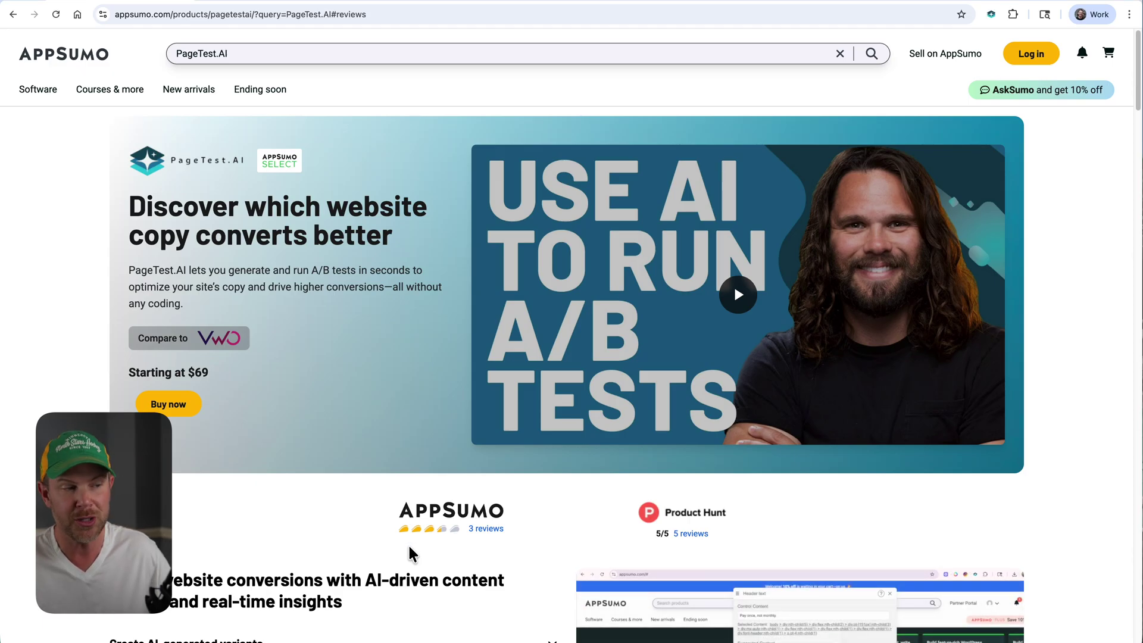
# Step: Jump to the PageTest.AI deal's 3 customer reviews on AppSumo and scroll through them
pyautogui.click(486, 530)
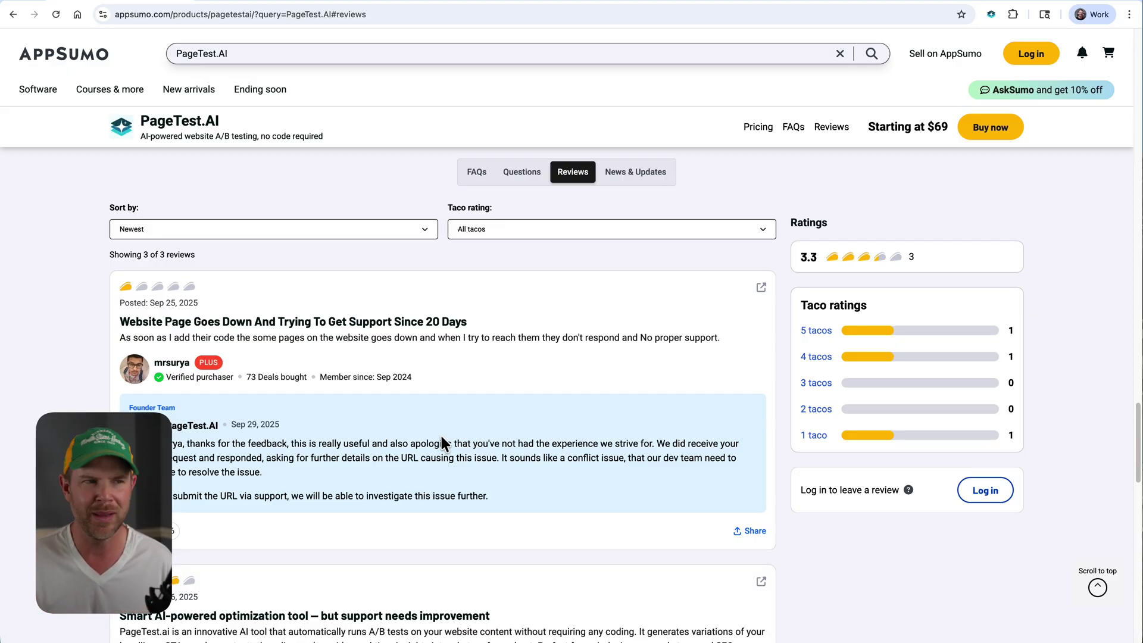
pyautogui.scroll(-20, 774, 417)
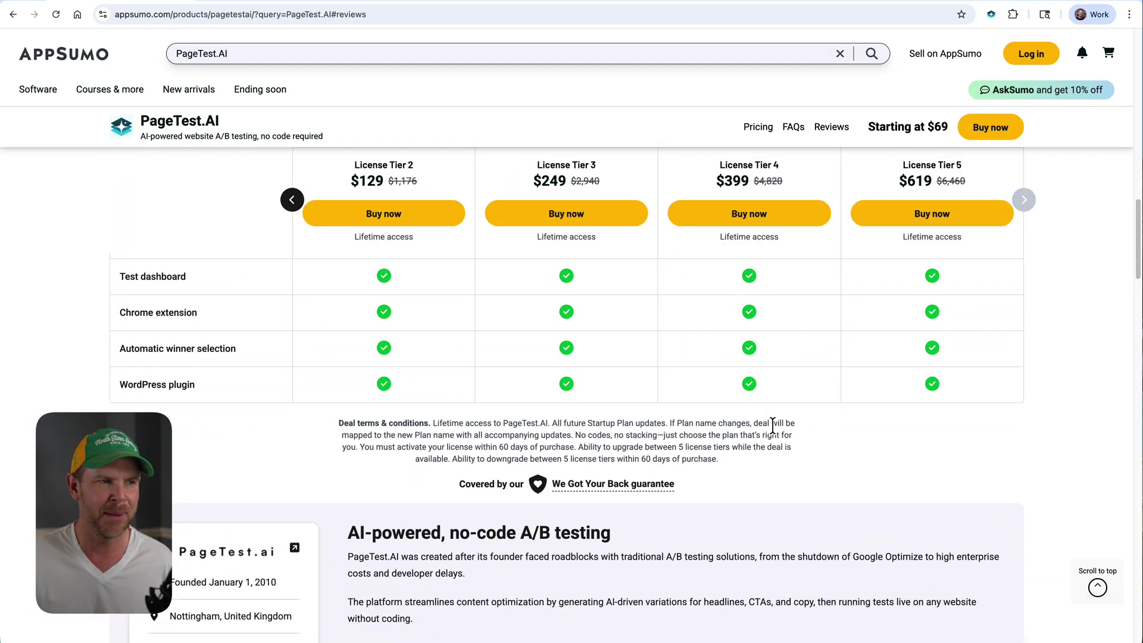
pyautogui.scroll(2, 773, 424)
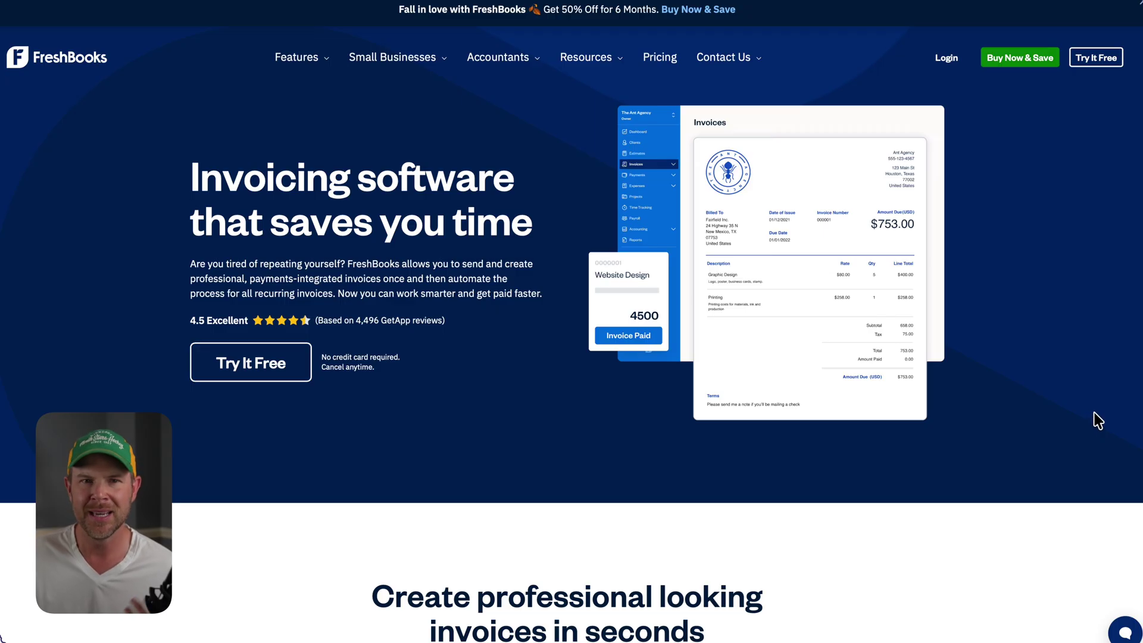
pyautogui.scroll(-10, 1095, 428)
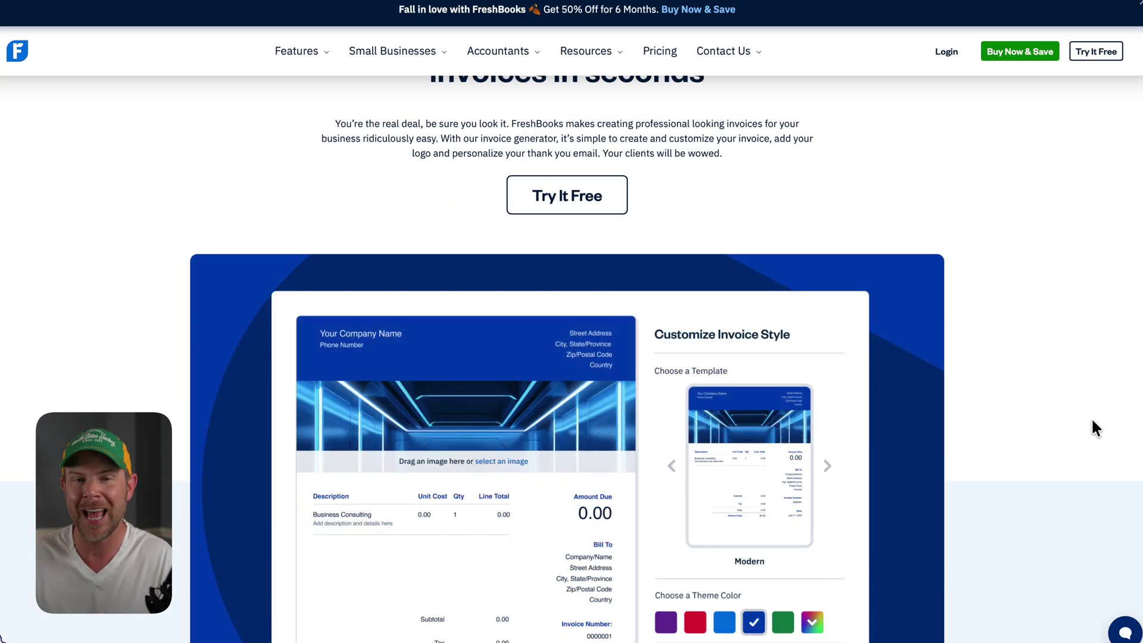
# Step: Scroll down through the FreshBooks invoice generator section
pyautogui.scroll(-2, 1095, 424)
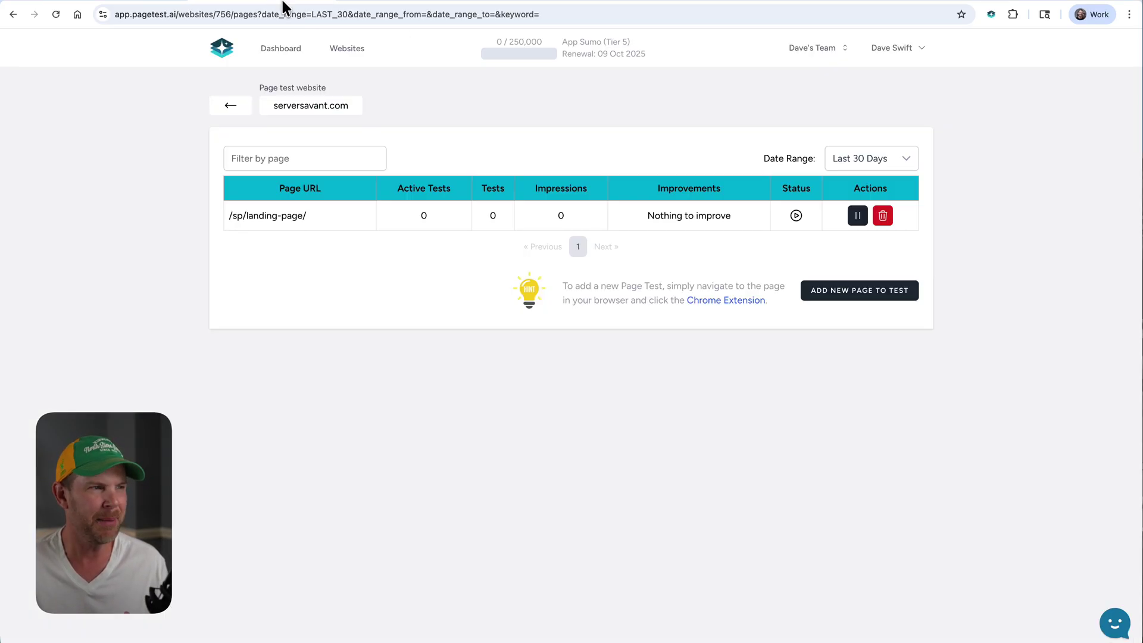
# Step: From the dashboard, delete serversavant.com from the tracked websites and confirm the removal
pyautogui.click(281, 52)
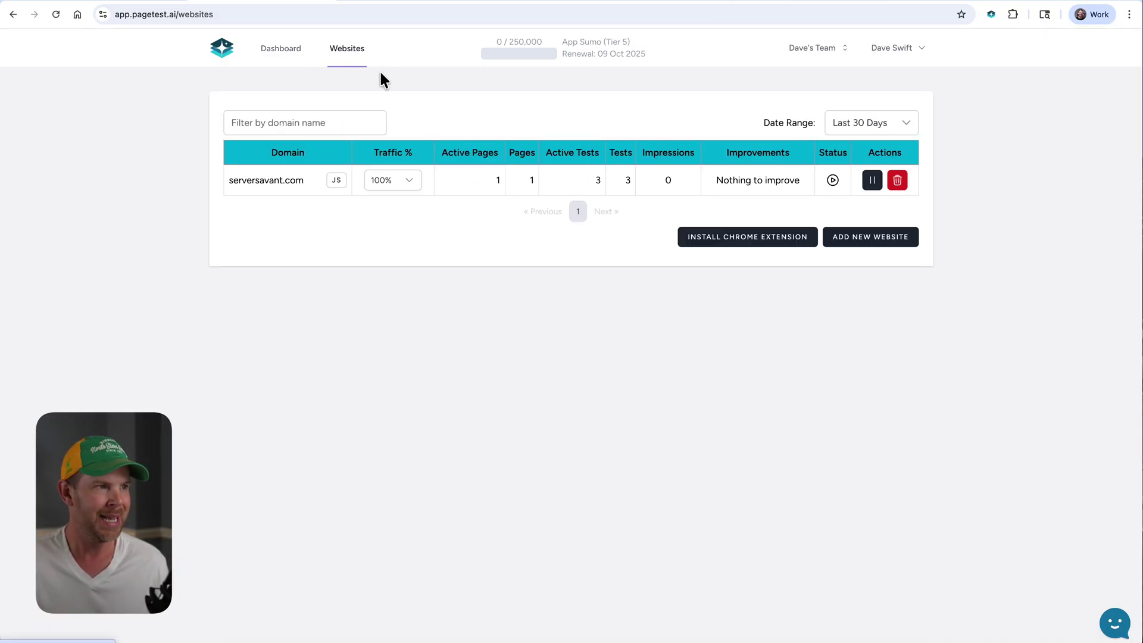
pyautogui.click(898, 182)
pyautogui.click(726, 125)
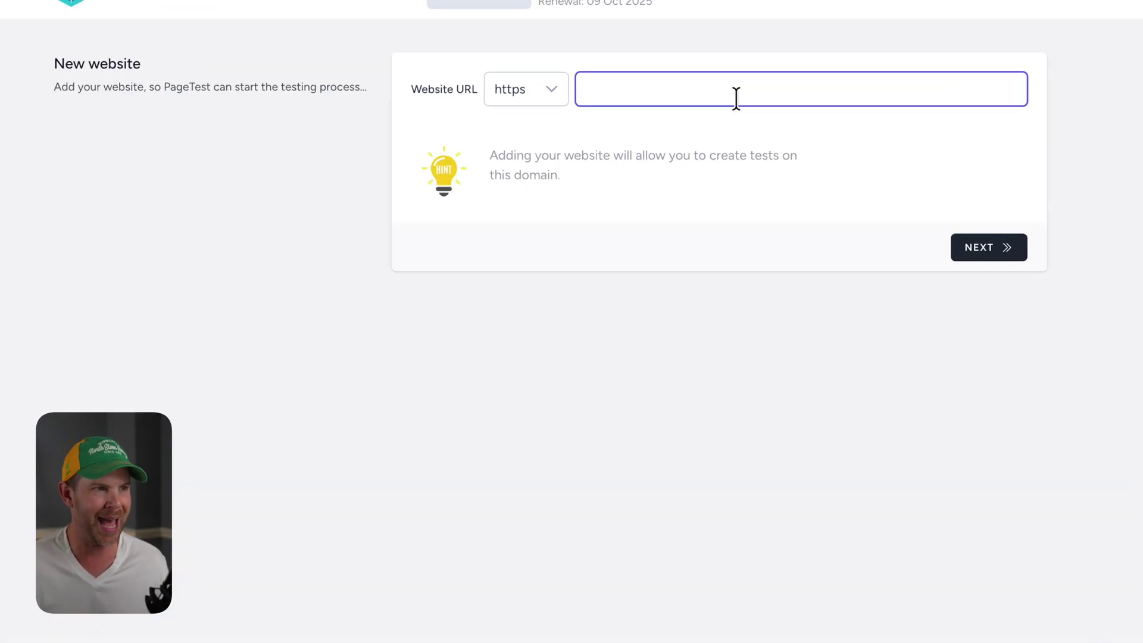
# Step: Paste serversavant.com as the https website URL and submit it
pyautogui.write('serversavant.com')
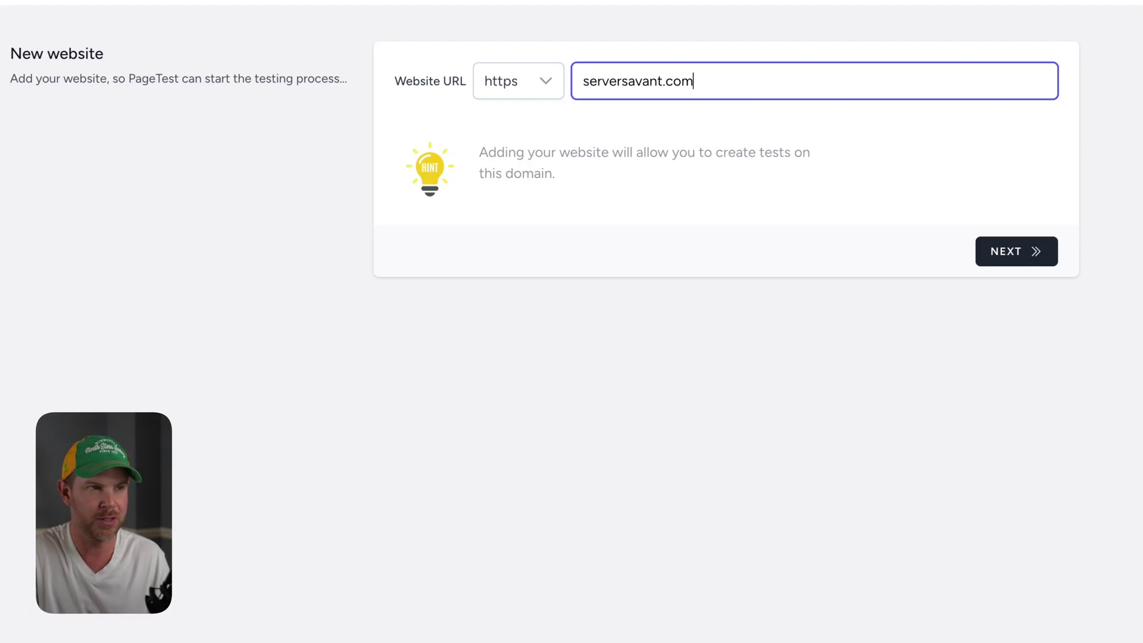
pyautogui.click(1005, 253)
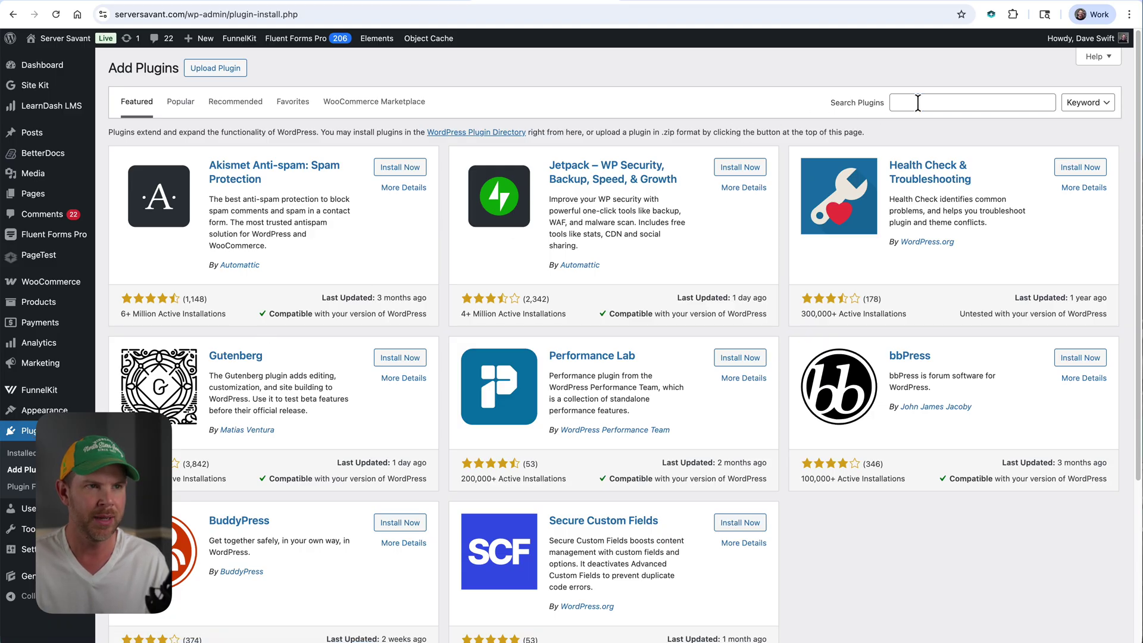
# Step: Search the WordPress plugin directory for 'pagetest.ai'
pyautogui.click(988, 102)
pyautogui.write('pagetest.ai')
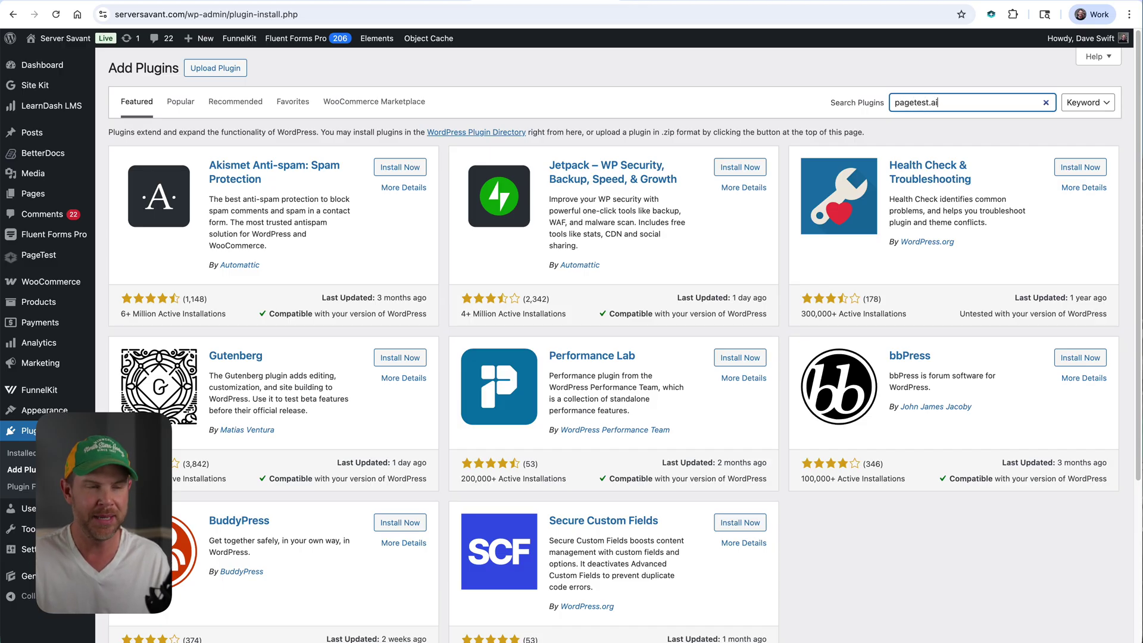
pyautogui.press('Return')
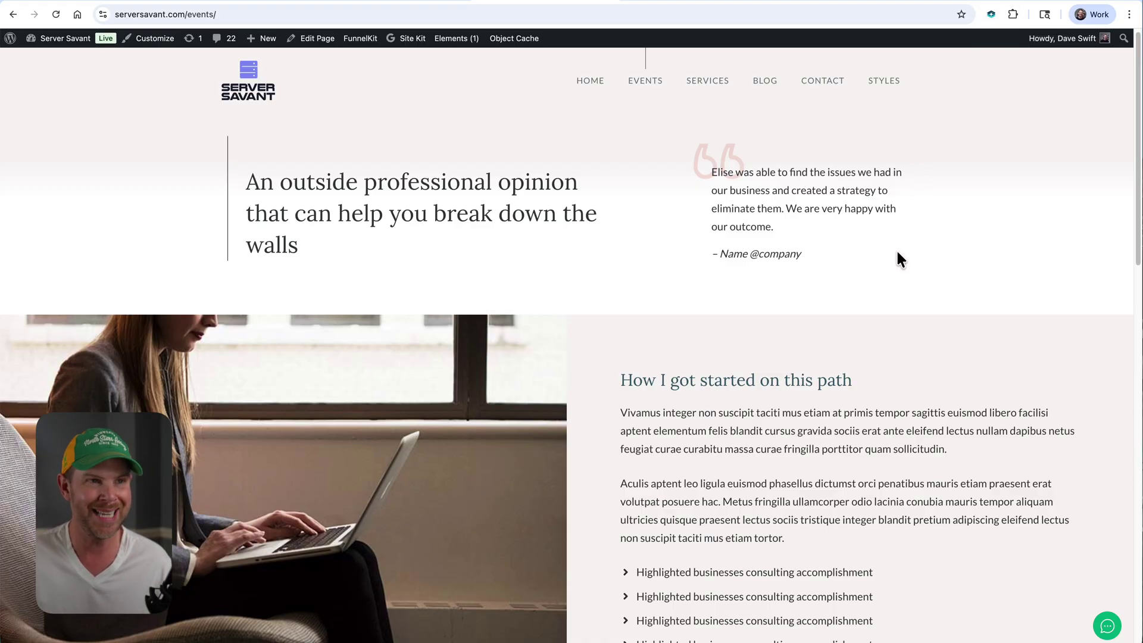
# Step: Start a new PageTest test on the Events page targeting its H1 headline
pyautogui.click(991, 14)
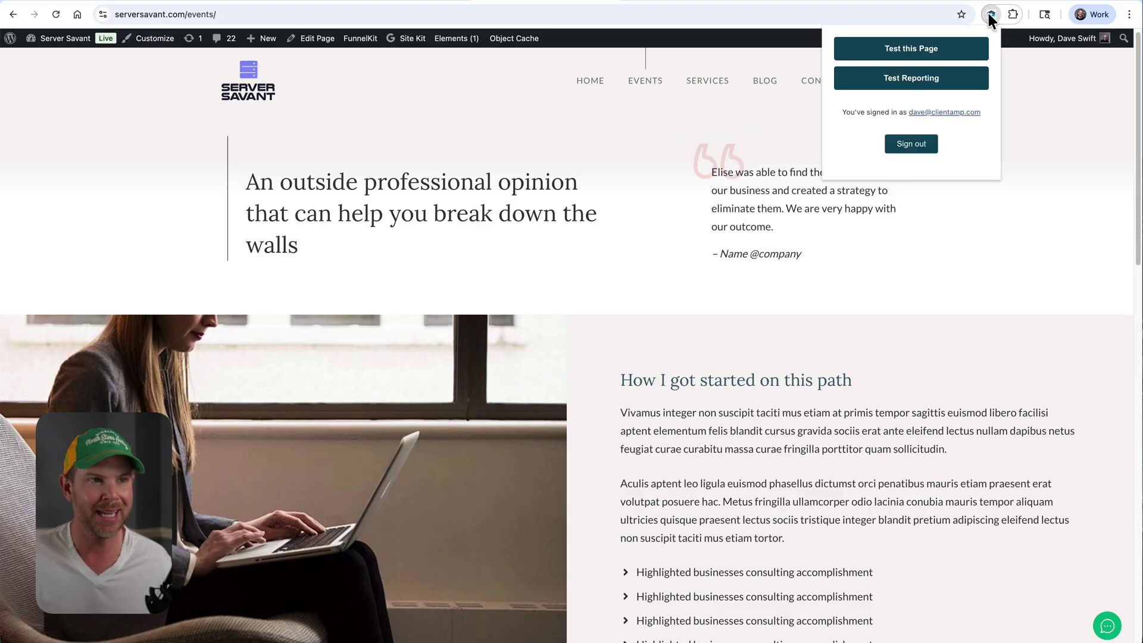
pyautogui.click(902, 48)
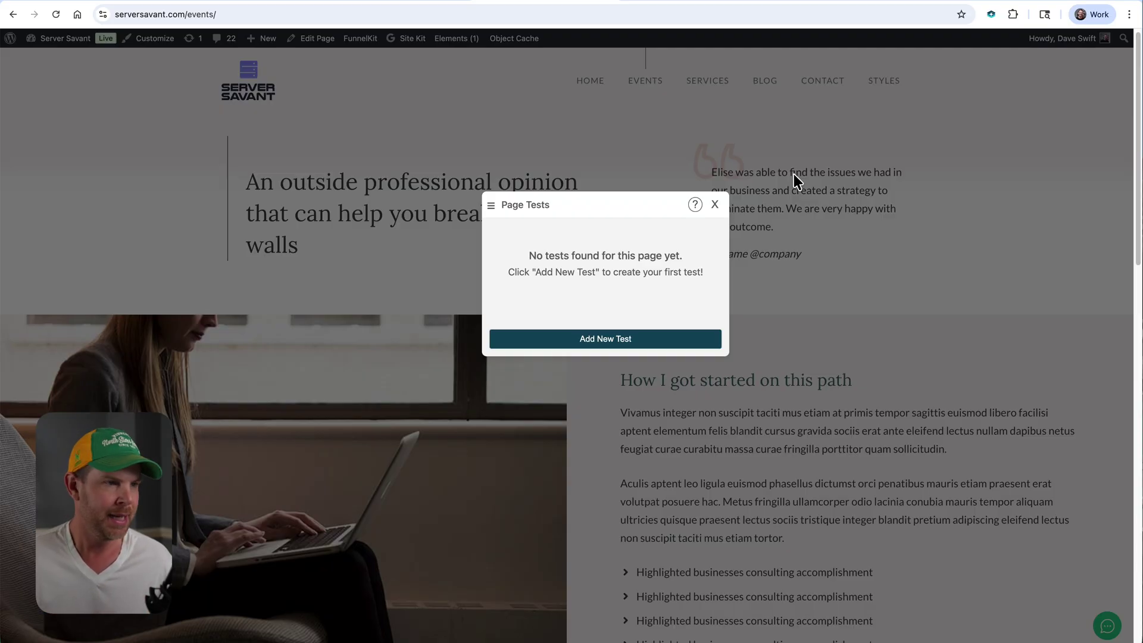
pyautogui.click(662, 335)
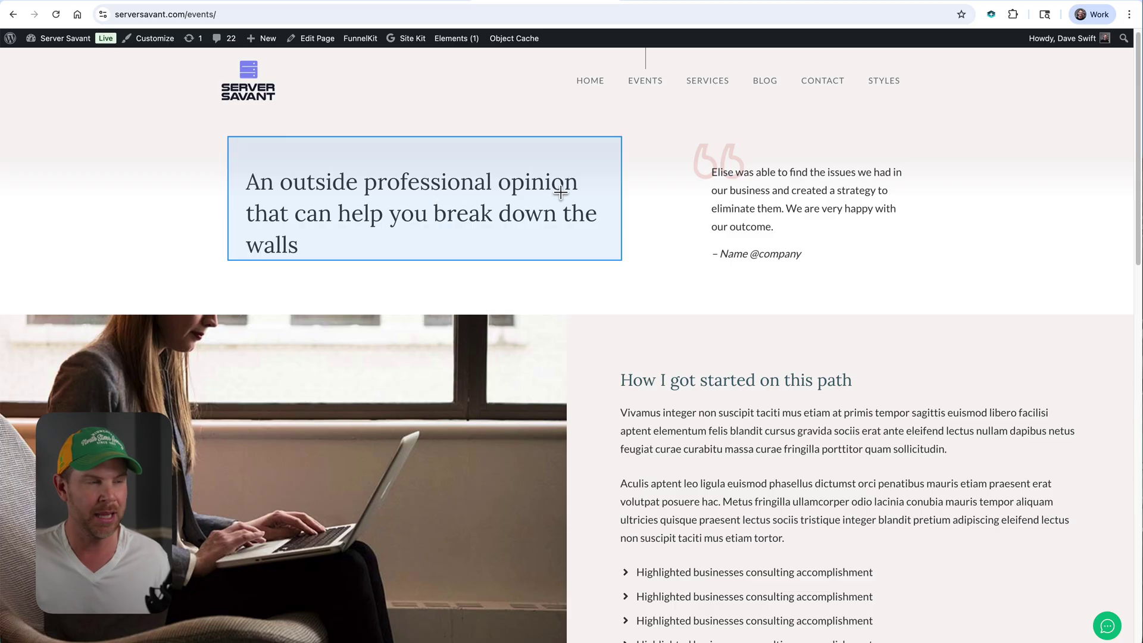
pyautogui.click(439, 193)
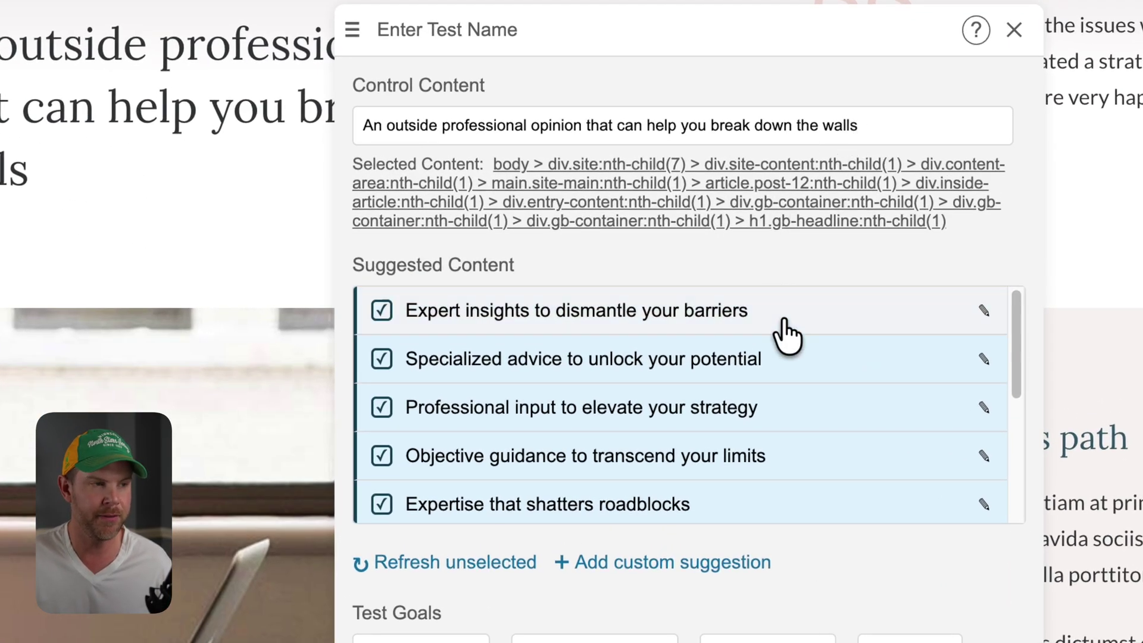
# Step: Scroll through the AI-suggested headlines and open a field for a custom suggestion
pyautogui.scroll(-2, 703, 517)
pyautogui.scroll(-4, 703, 517)
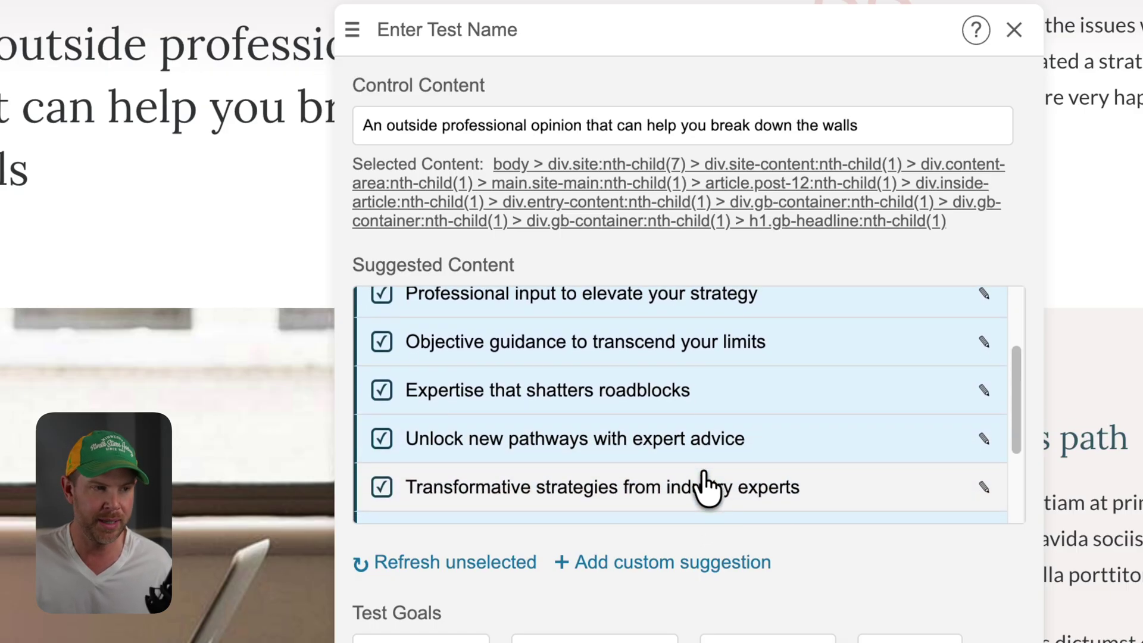
pyautogui.click(678, 562)
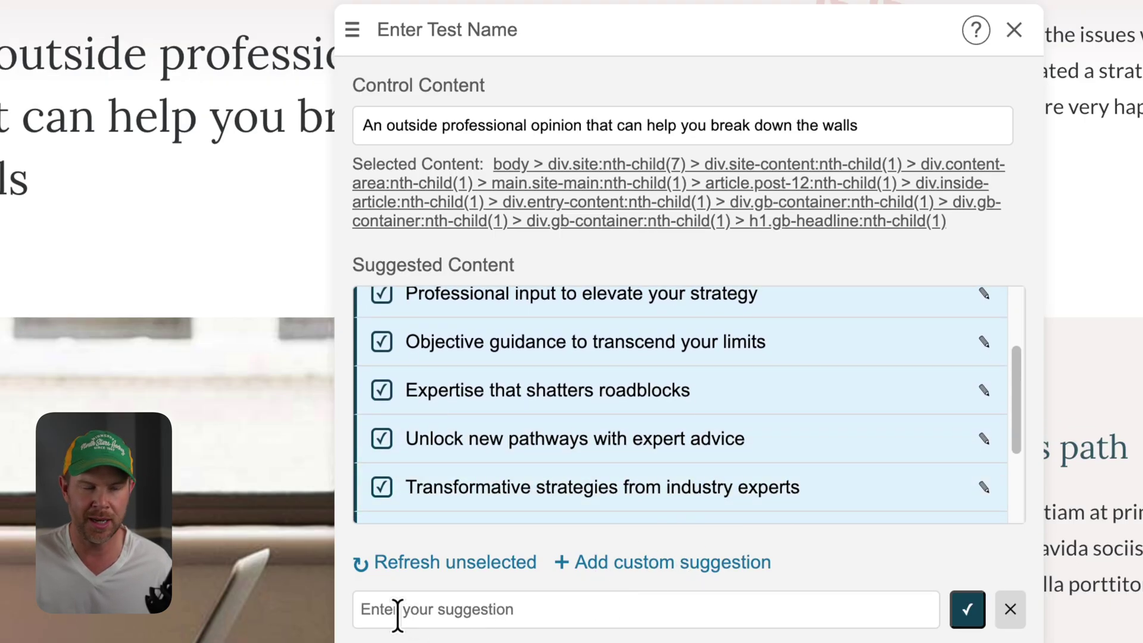
pyautogui.scroll(5, 418, 357)
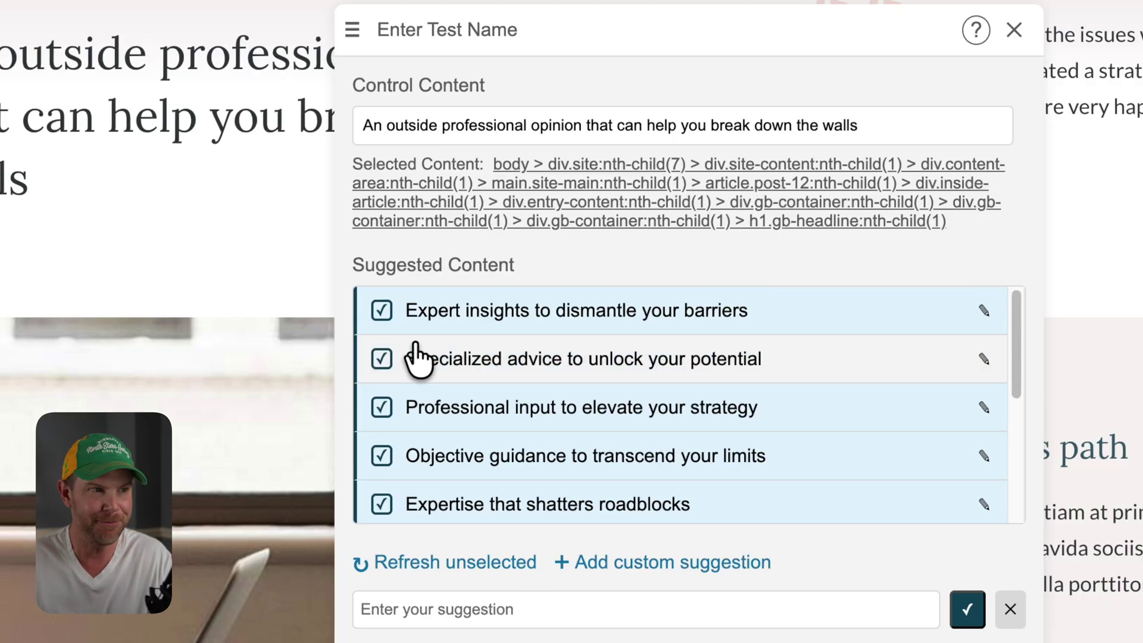
pyautogui.scroll(-3, 501, 396)
pyautogui.scroll(-3, 500, 393)
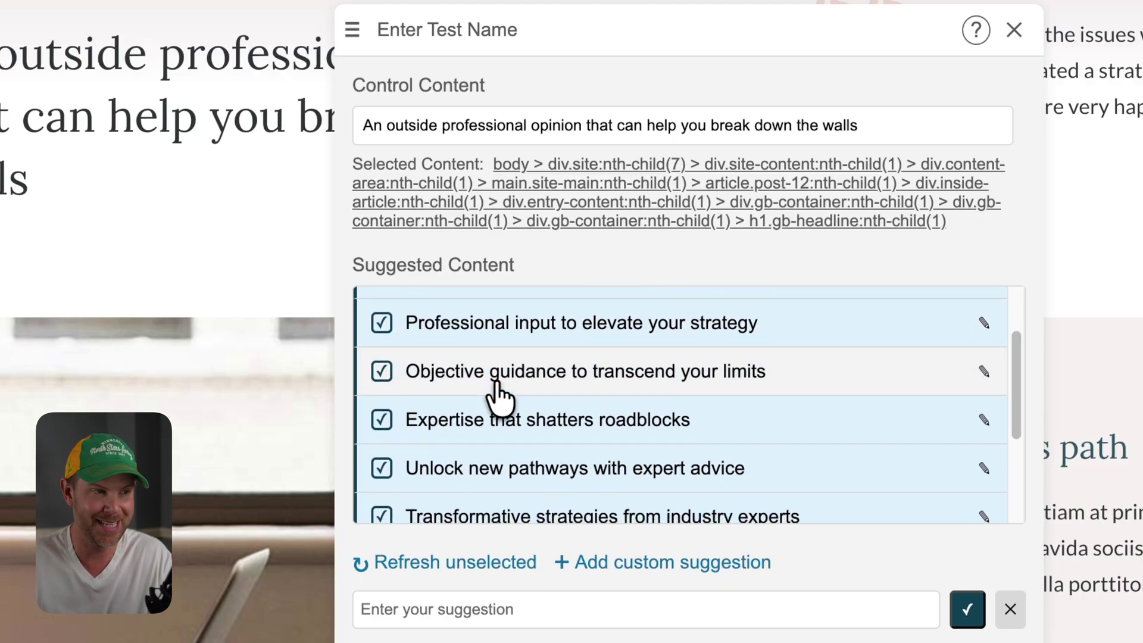
pyautogui.scroll(-1, 451, 458)
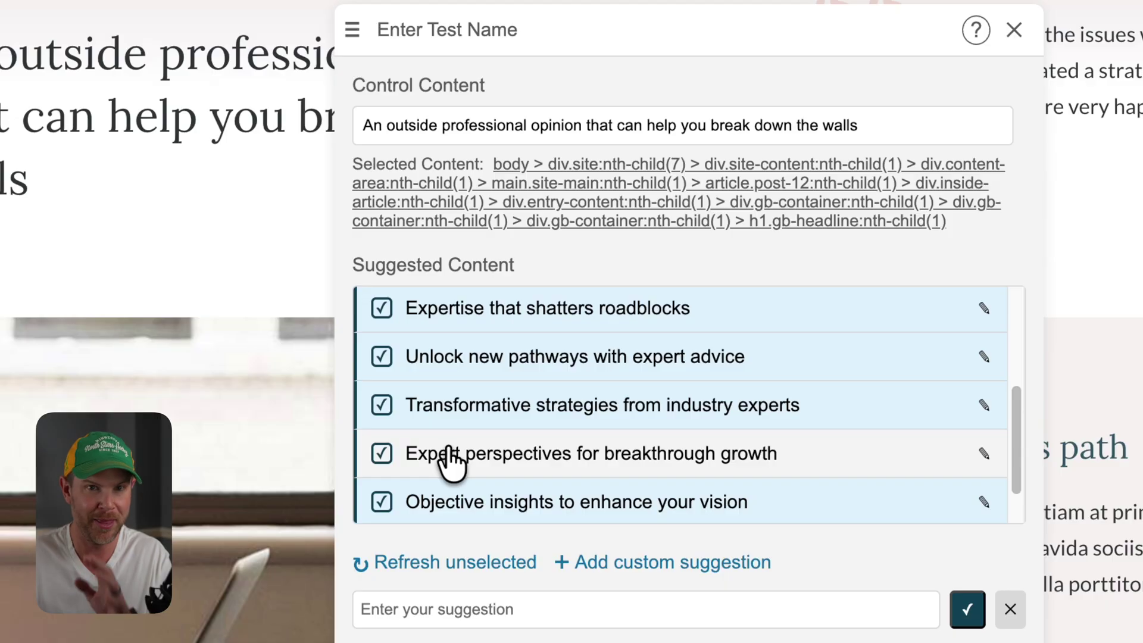
# Step: Uncheck the lower suggestions, from 'Objective insights to enhance your vision' through 'Expertise that shatters roadblocks'
pyautogui.click(382, 502)
pyautogui.click(381, 453)
pyautogui.click(382, 405)
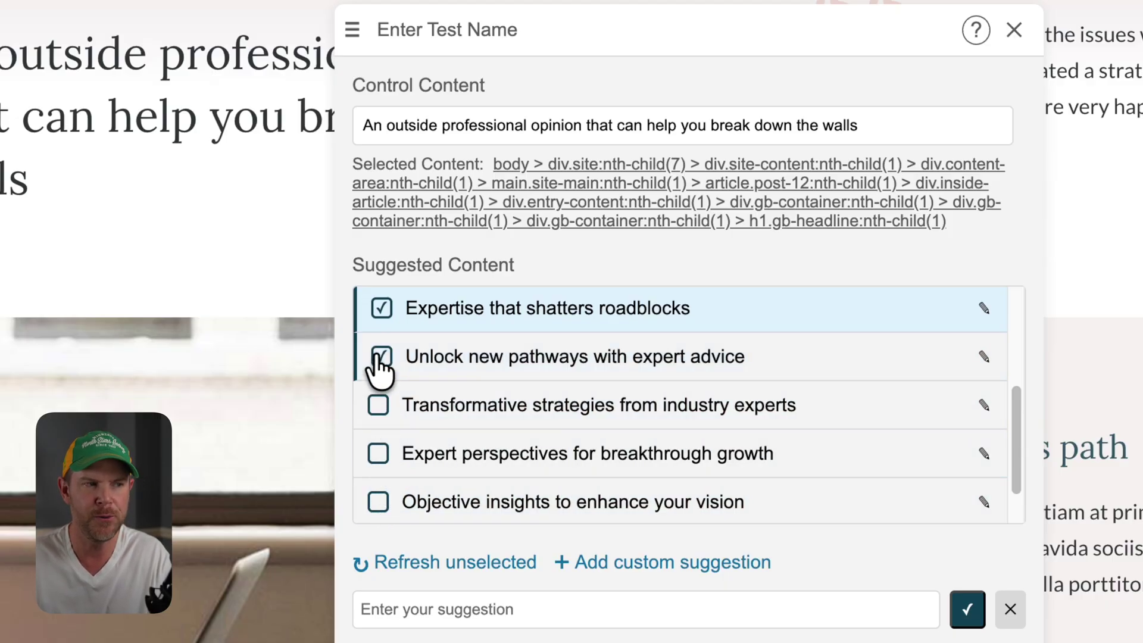
pyautogui.click(382, 356)
pyautogui.click(381, 322)
pyautogui.scroll(2, 536, 480)
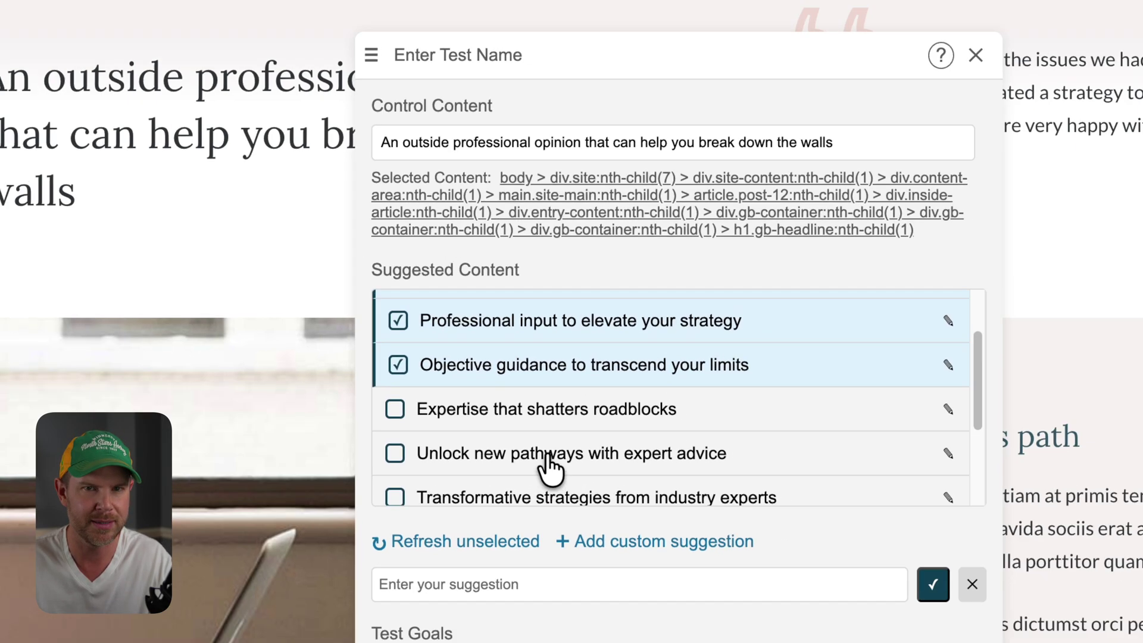
pyautogui.scroll(2, 543, 471)
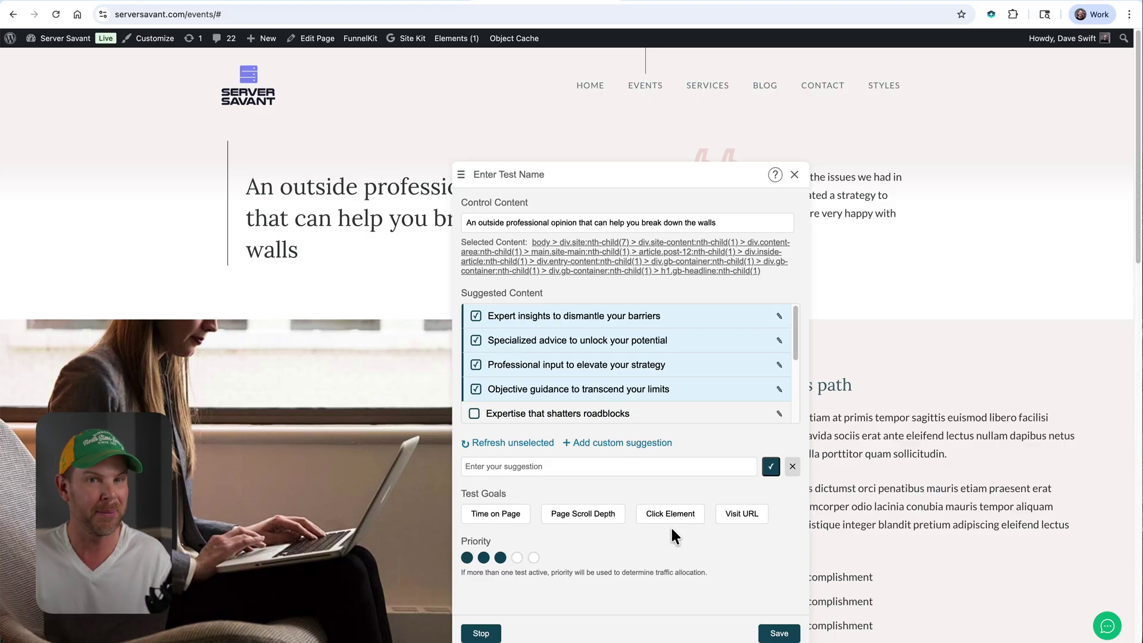
# Step: Set the goal to Page Scroll Depth, name the test 'Headline Options', and save it
pyautogui.click(555, 520)
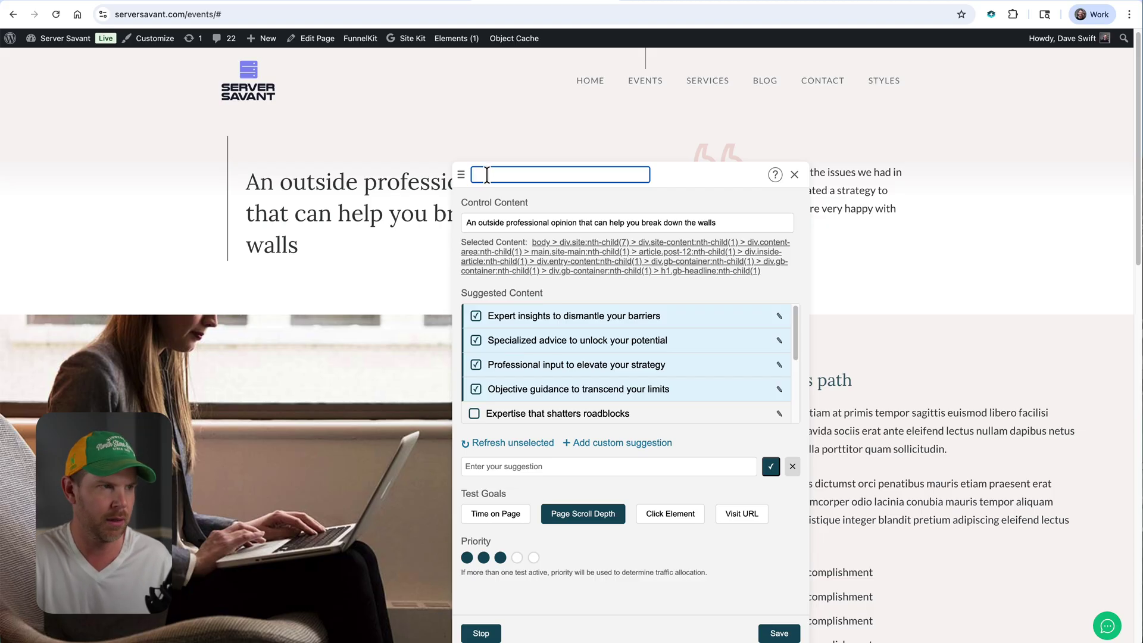
pyautogui.write('Headline Options')
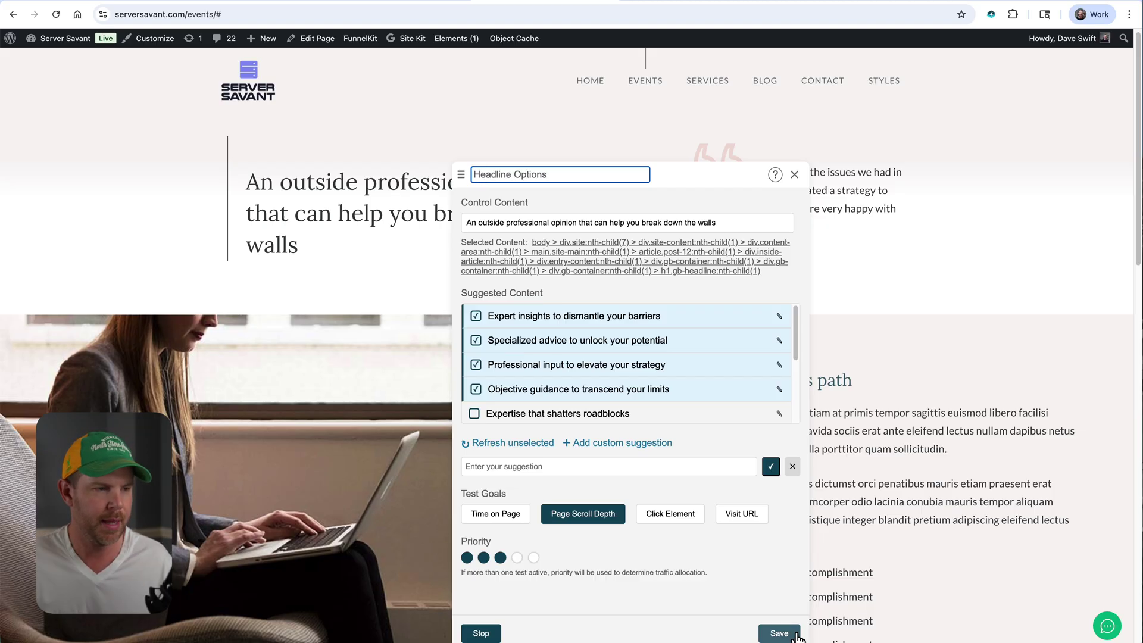
pyautogui.click(779, 633)
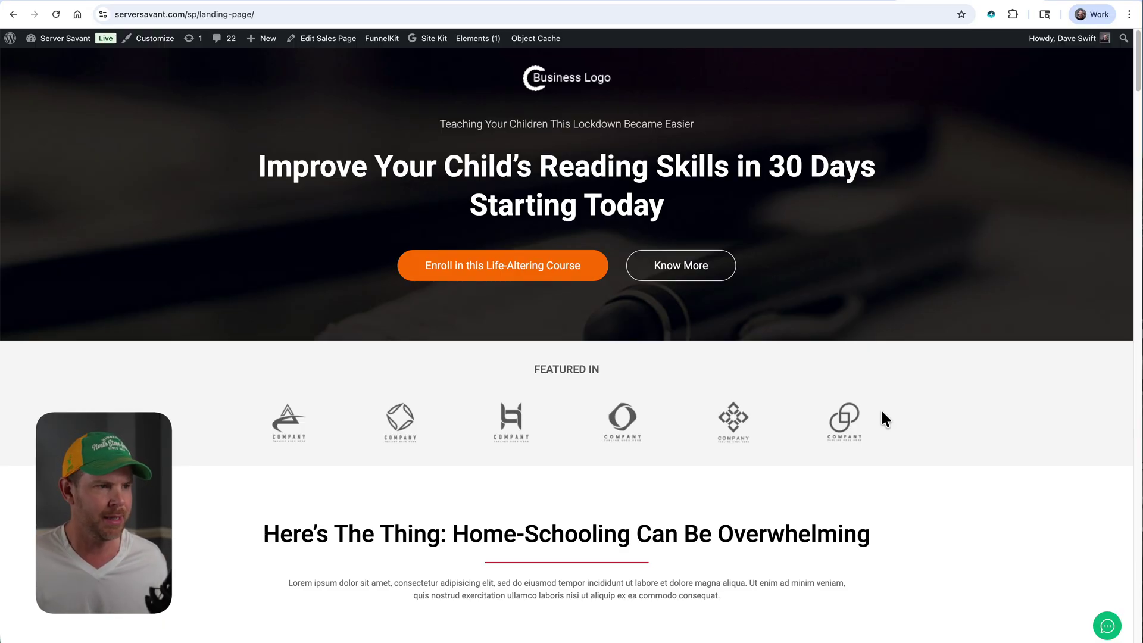
pyautogui.scroll(-5, 882, 412)
pyautogui.scroll(-15, 881, 413)
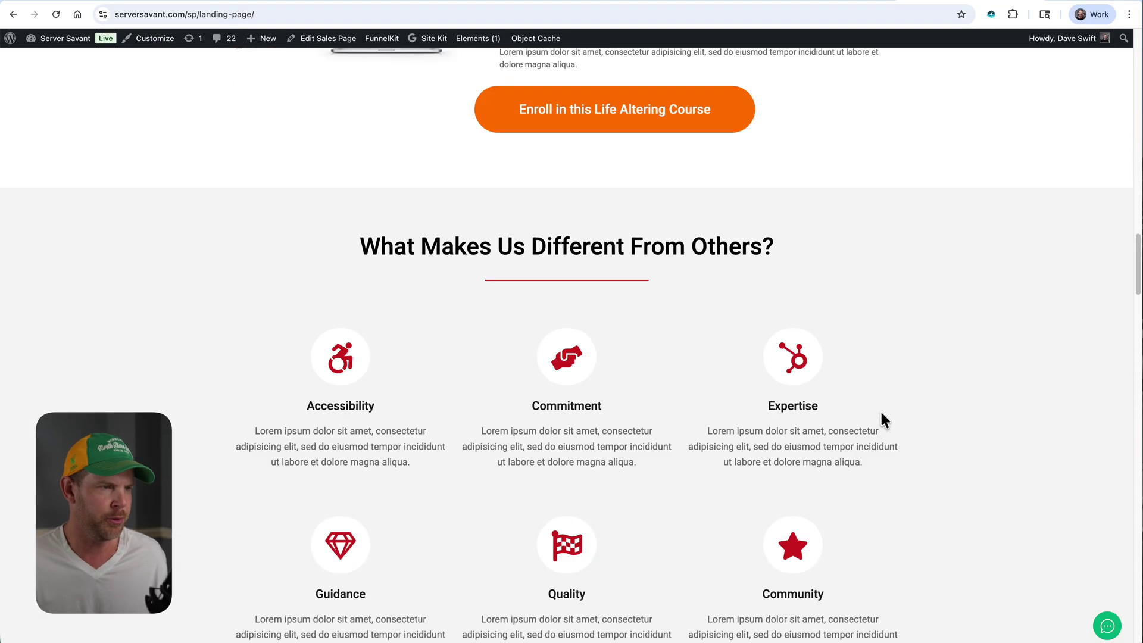
pyautogui.scroll(-10, 882, 414)
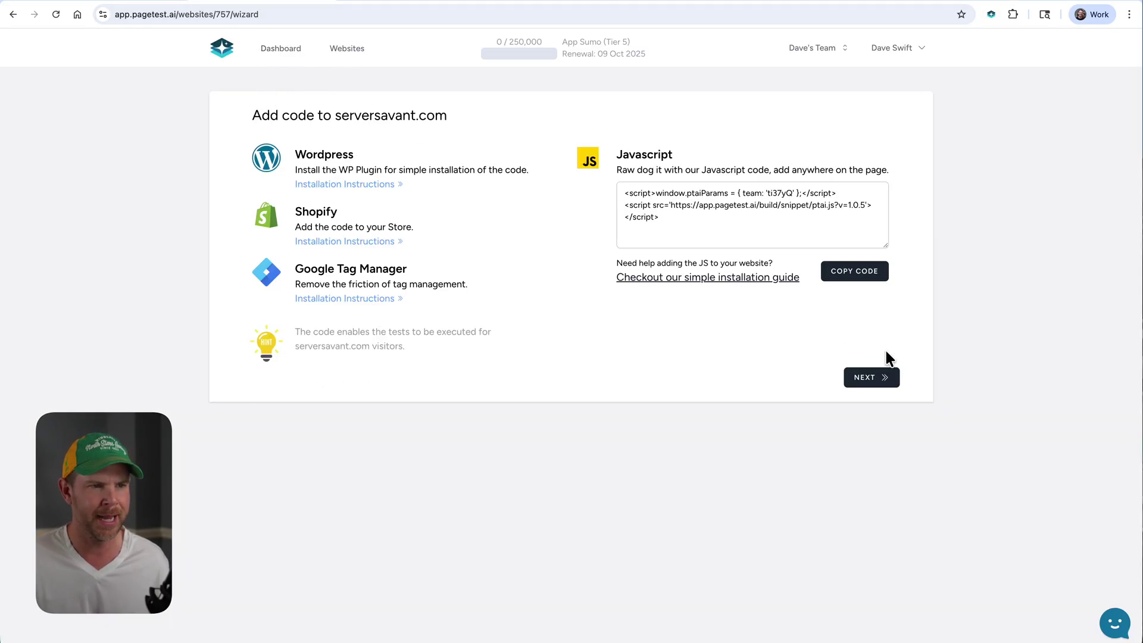
# Step: Continue past the 'Add code to serversavant.com' installation step
pyautogui.click(879, 378)
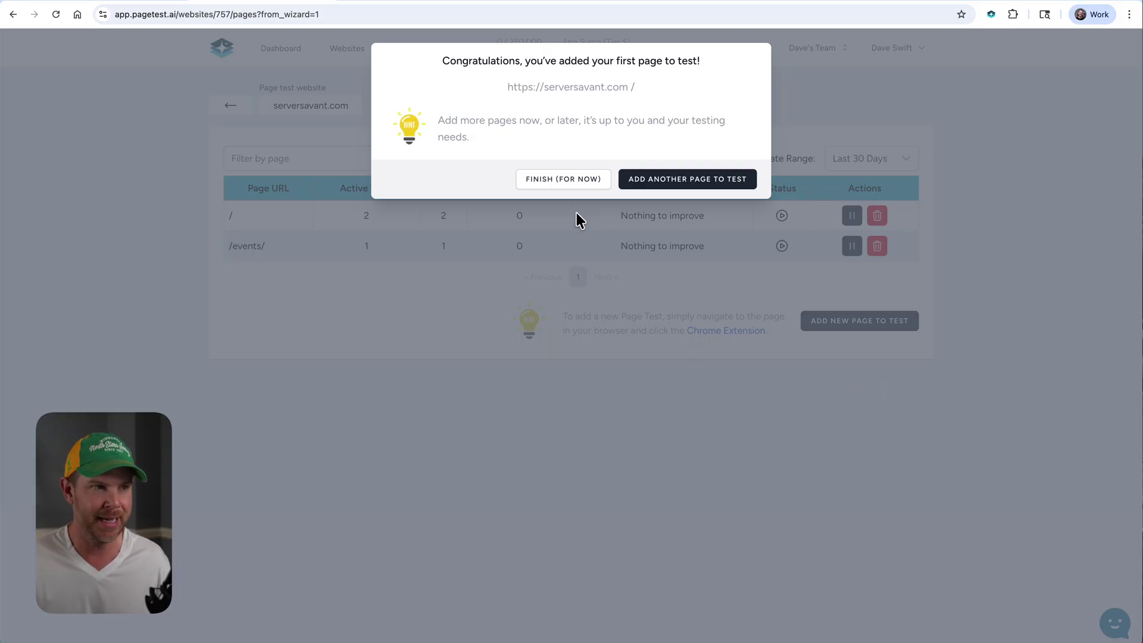
# Step: Add sp/landing-page/ as another page to test, trimming the pasted URL's domain, then finish
pyautogui.click(690, 189)
pyautogui.click(583, 93)
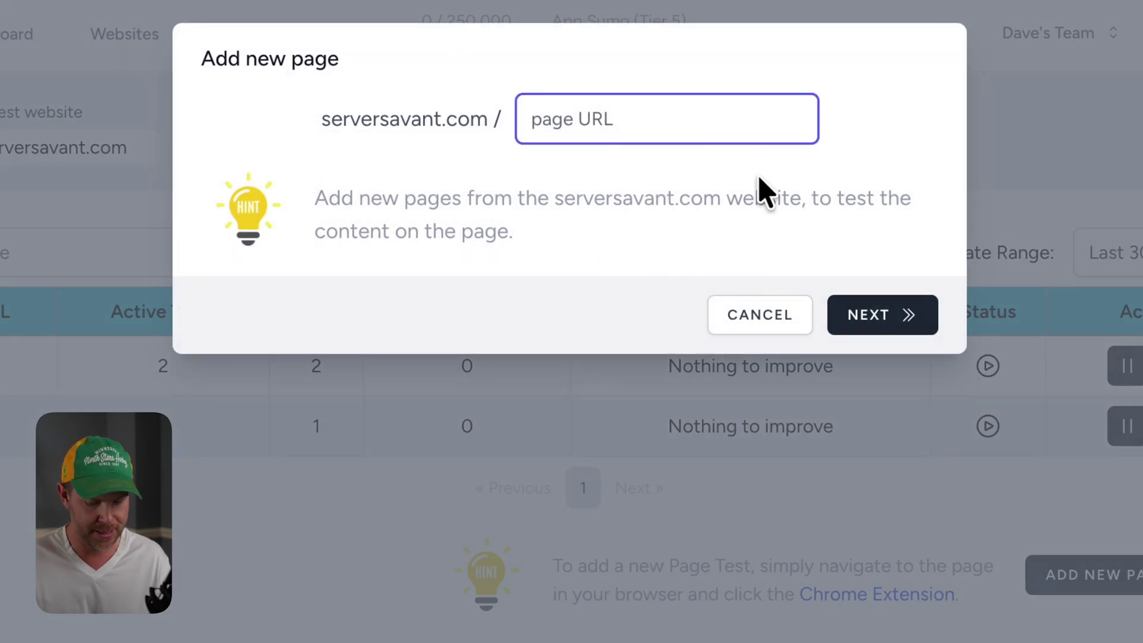
pyautogui.write('https://serversavant.com/sp/landing-page/')
pyautogui.moveTo(655, 118); pyautogui.dragTo(419, 125)
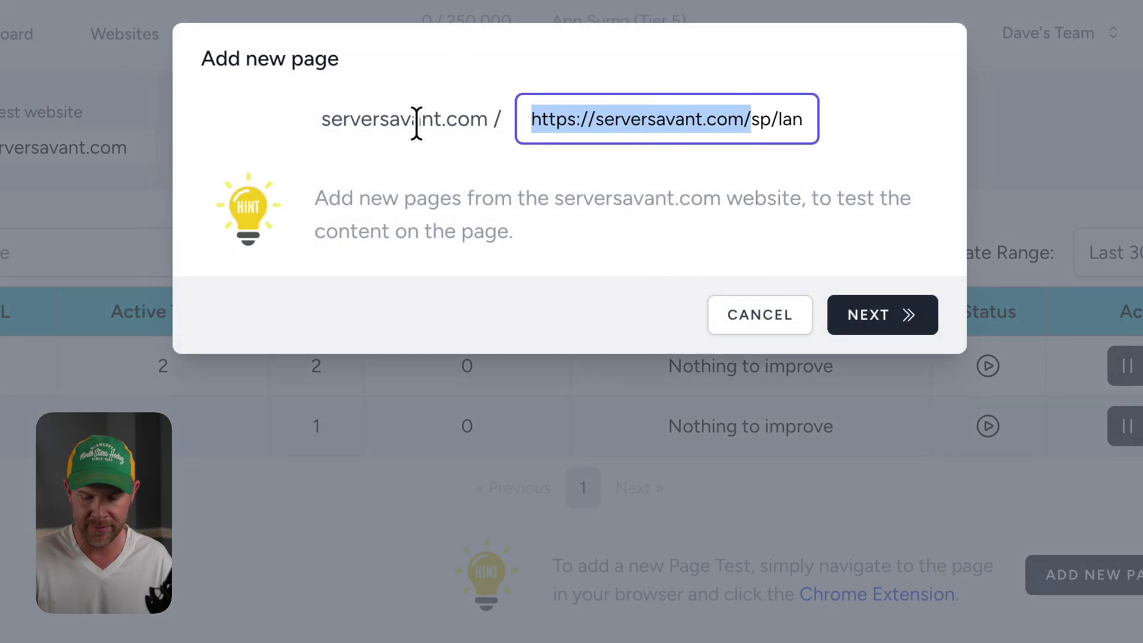
pyautogui.press('BackSpace')
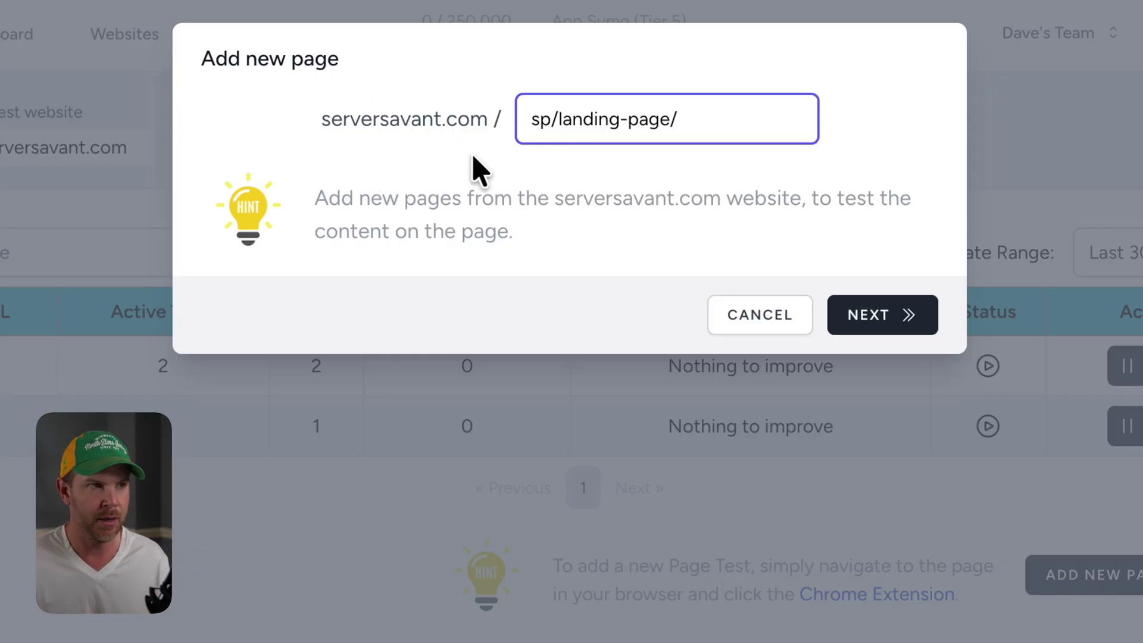
pyautogui.click(906, 314)
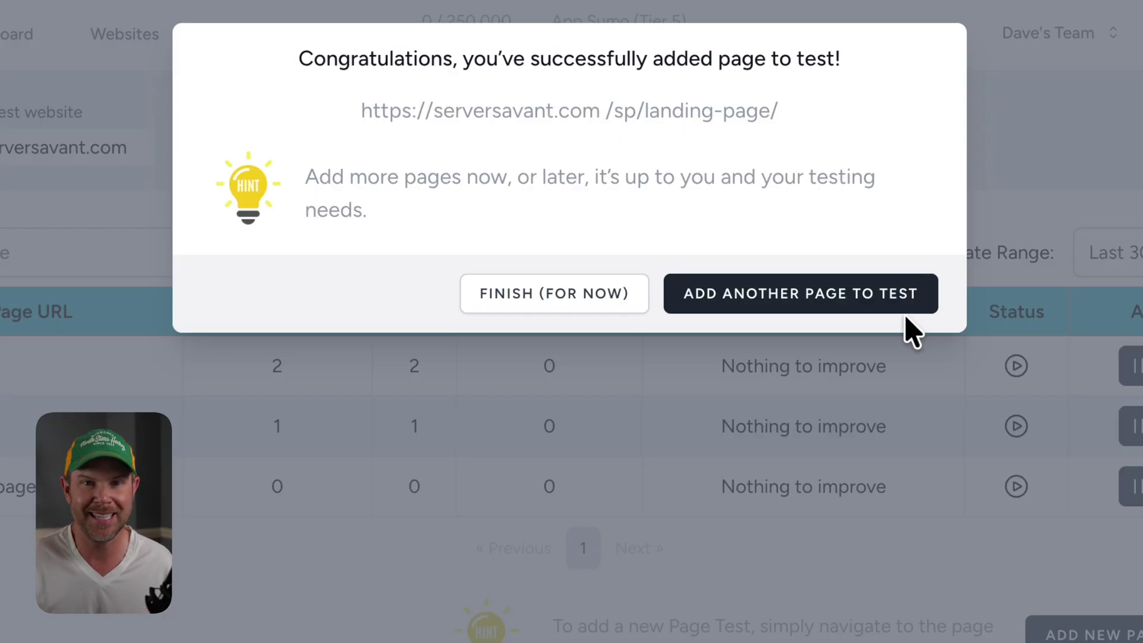
pyautogui.click(640, 304)
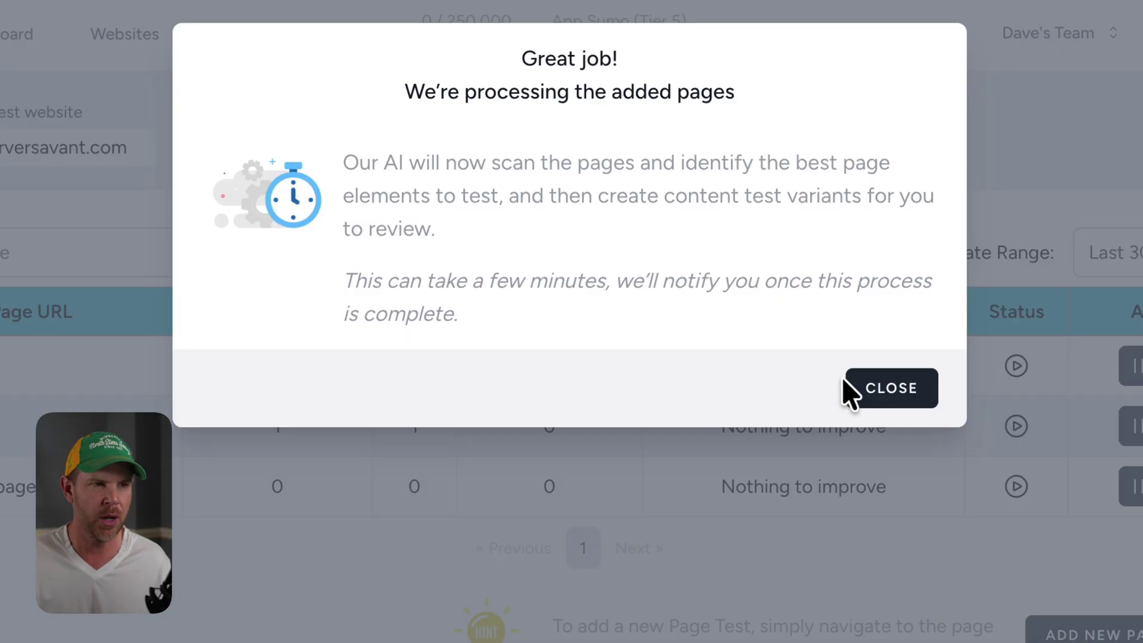
pyautogui.click(887, 394)
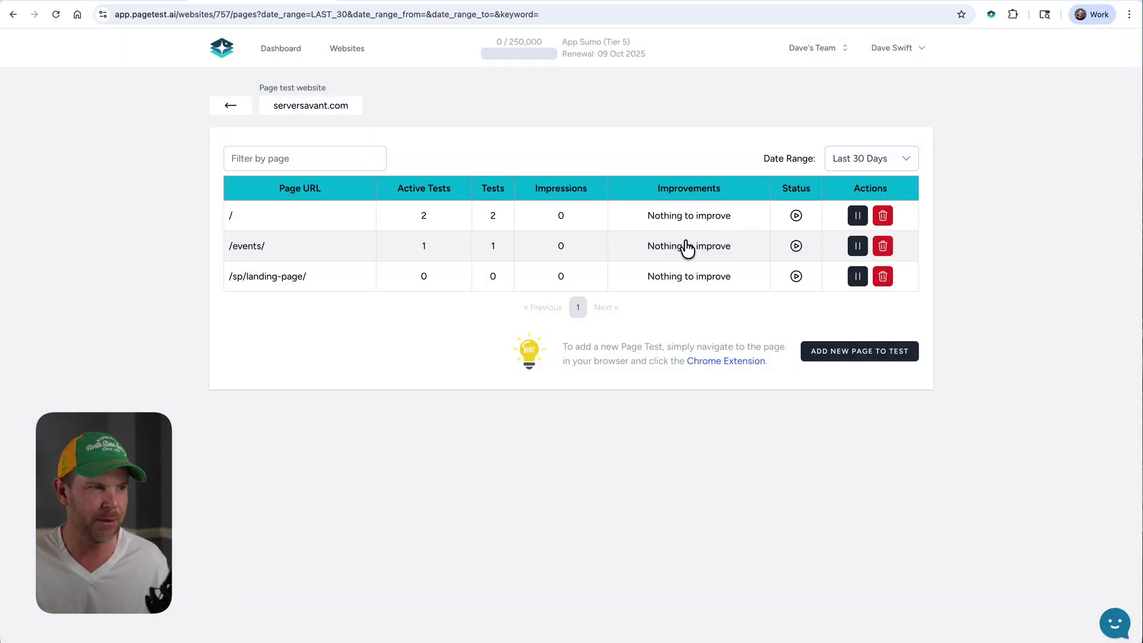
# Step: Review the /sp/landing-page/ Primary CTA Button variants, cancelling an edit of 'Master Crucial Server Skills Now'
pyautogui.click(288, 279)
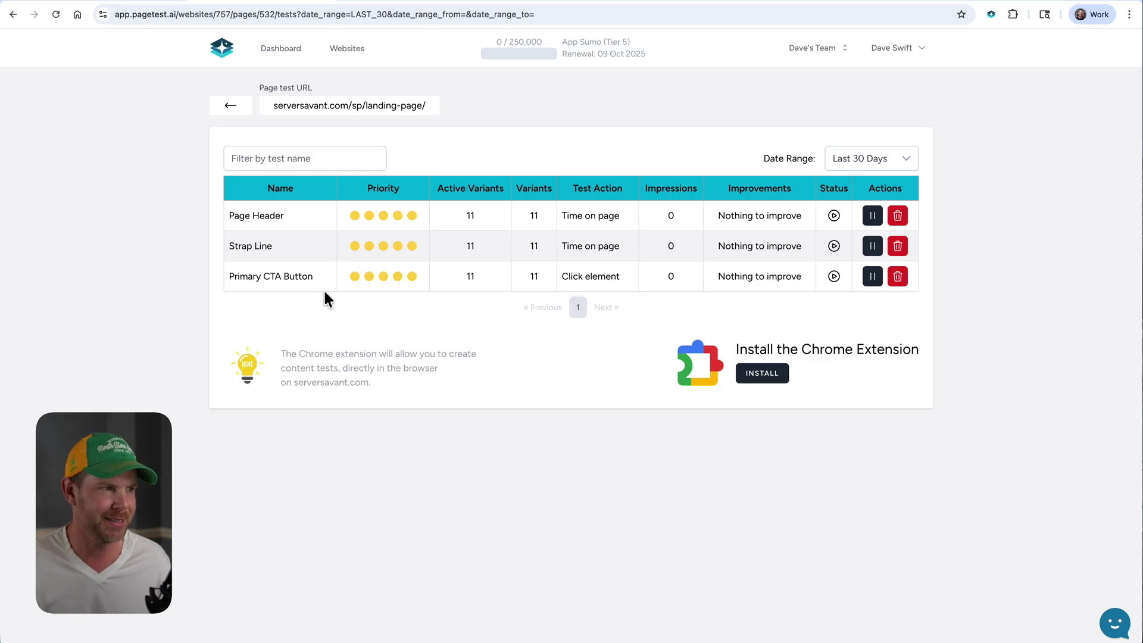
pyautogui.click(272, 283)
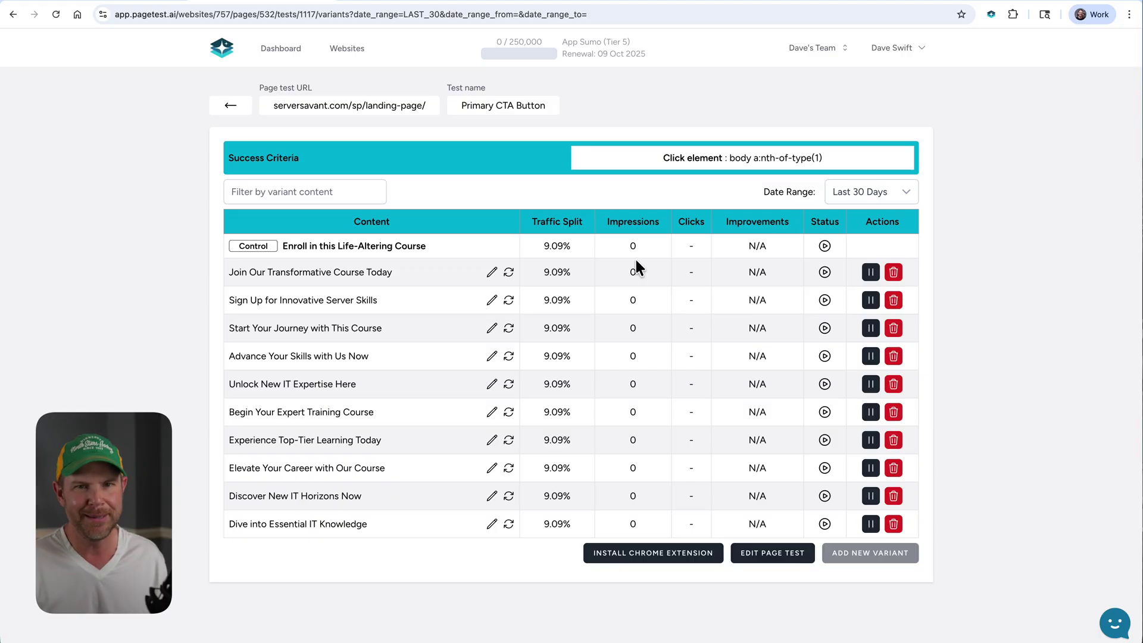
pyautogui.click(492, 272)
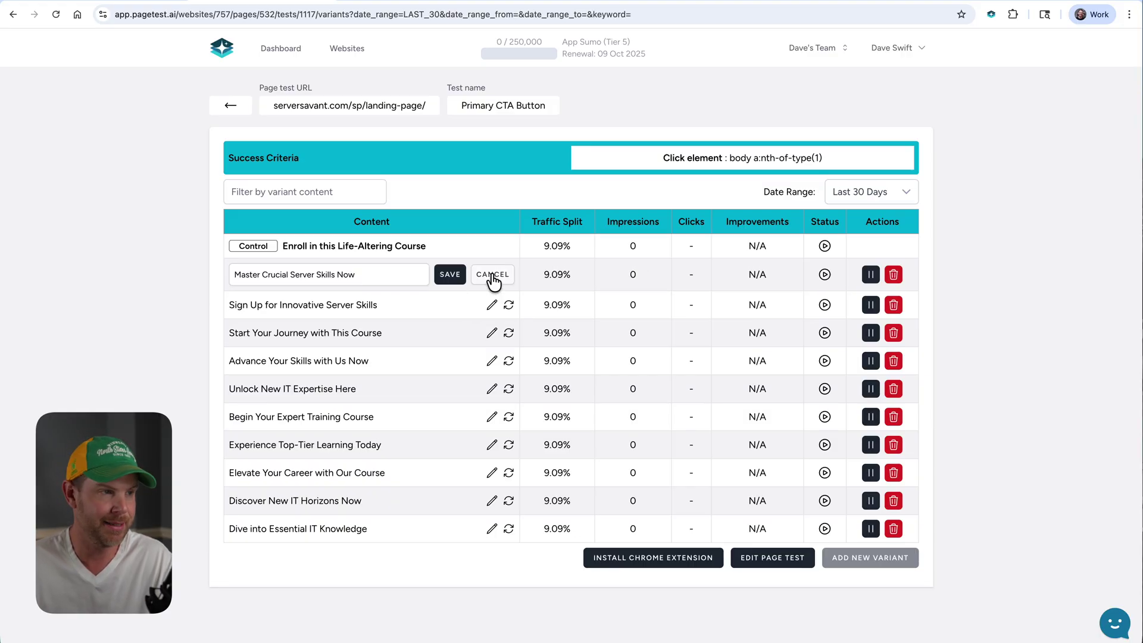
pyautogui.click(493, 277)
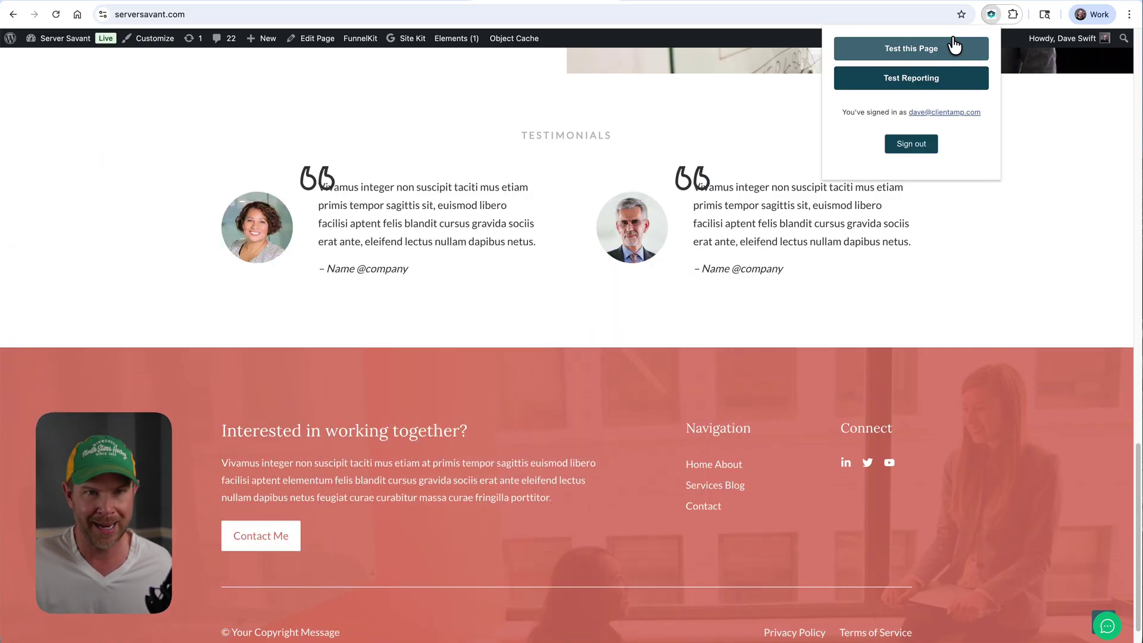
# Step: Add a new test on the footer's Contact Me button and set its priority to the lowest level
pyautogui.click(952, 48)
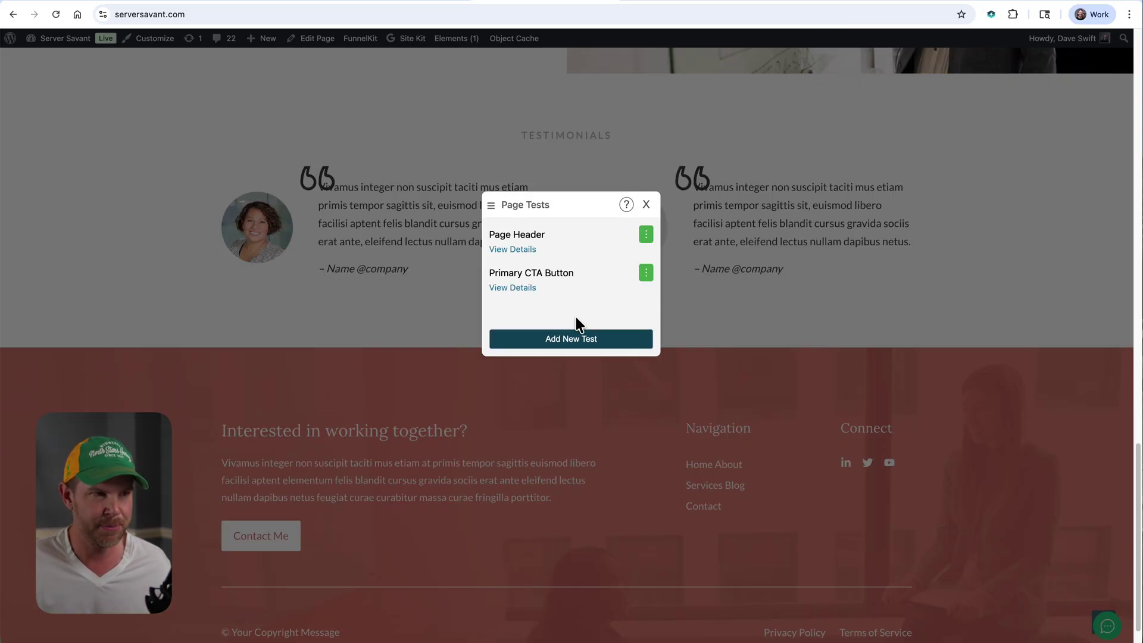
pyautogui.click(581, 341)
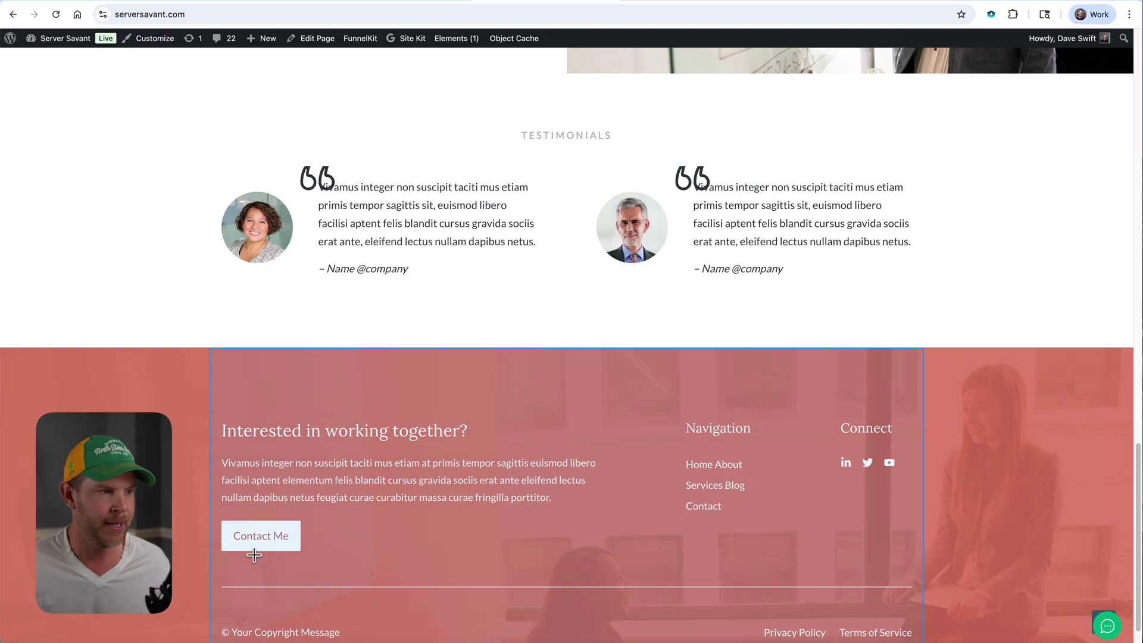
pyautogui.click(256, 539)
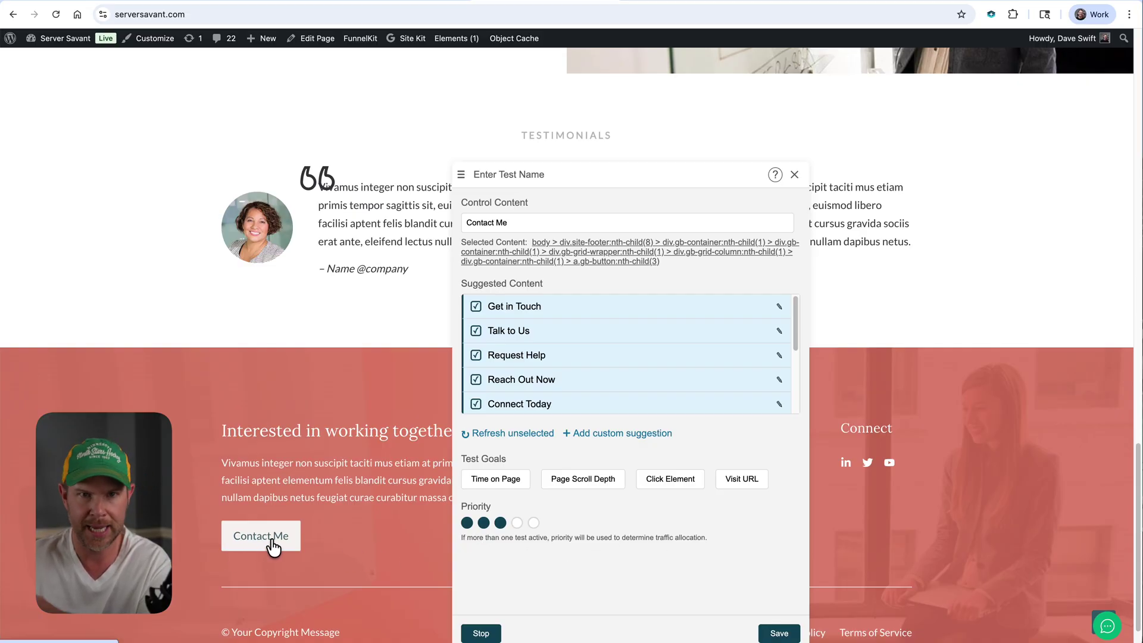
pyautogui.click(533, 523)
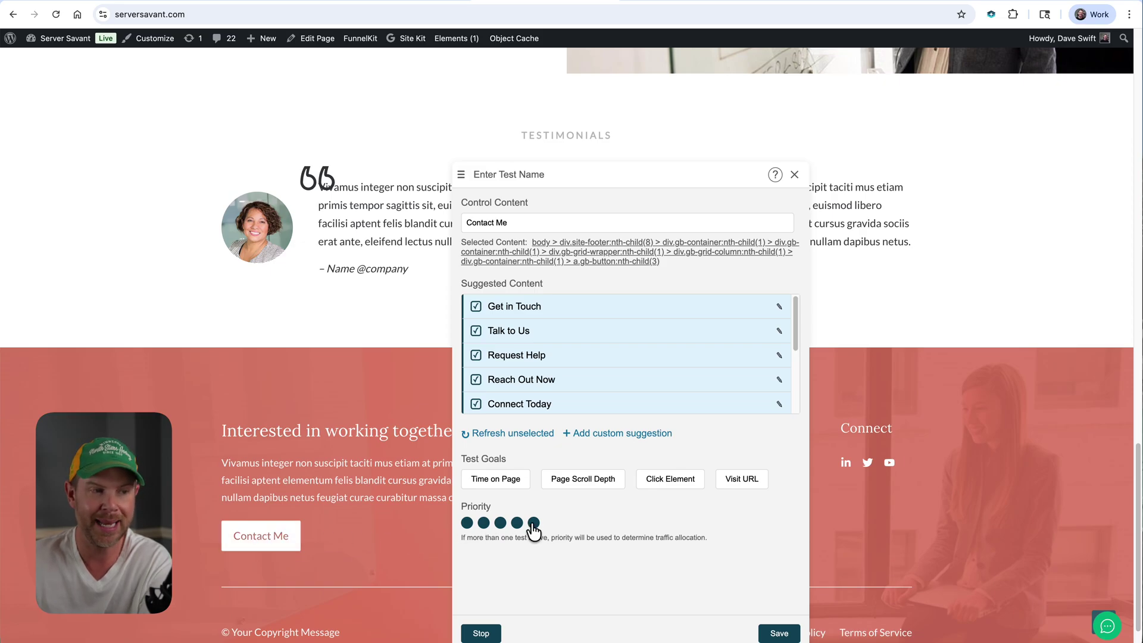
pyautogui.click(467, 523)
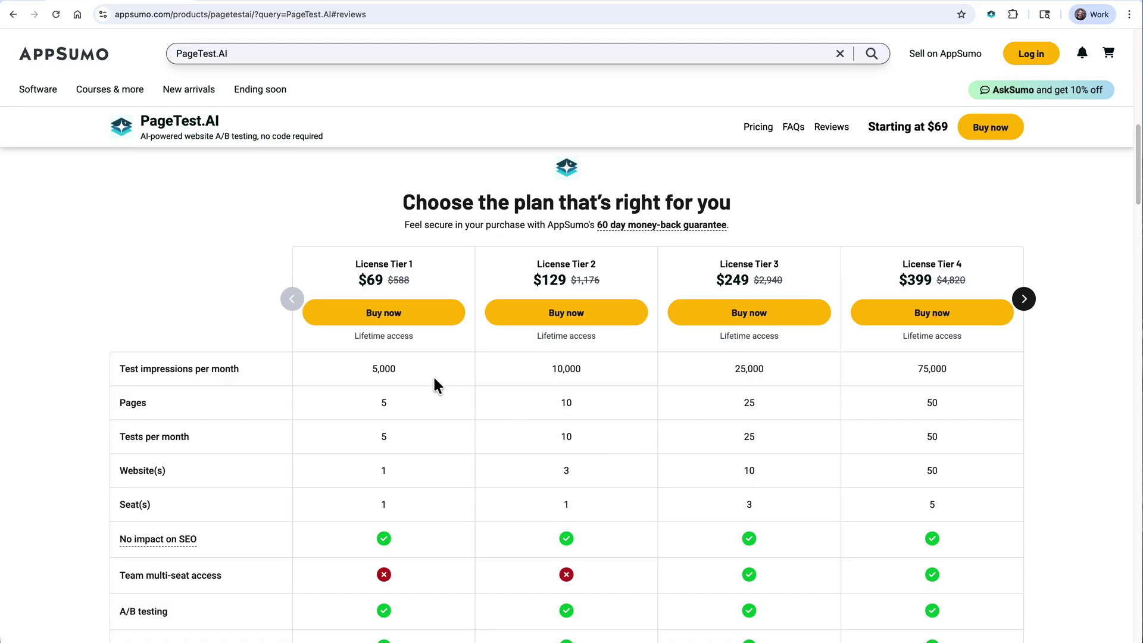
# Step: Advance the AppSumo pricing carousel to License Tier 5 at $619 and scroll through the tiers
pyautogui.scroll(-1, 435, 380)
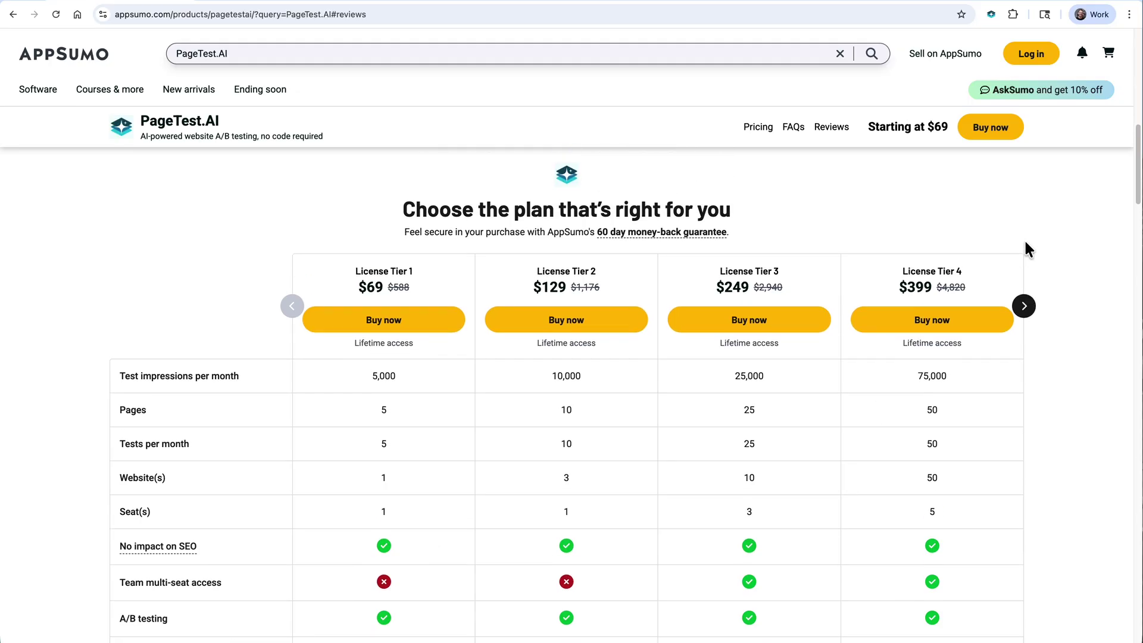
pyautogui.click(1026, 296)
pyautogui.scroll(-1, 879, 427)
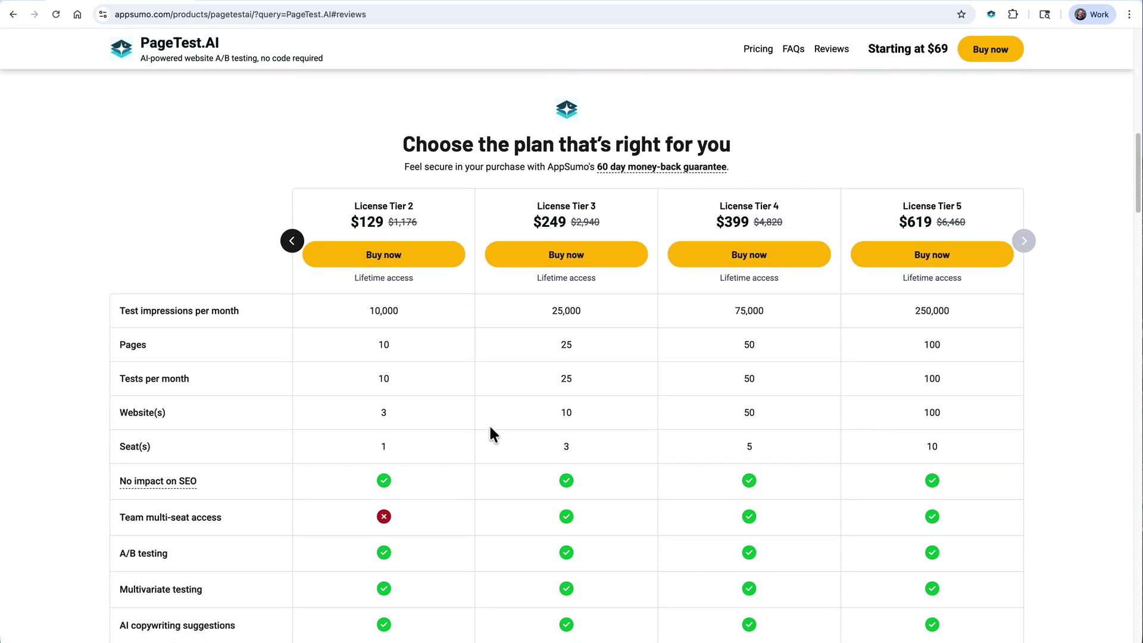
pyautogui.scroll(1, 515, 420)
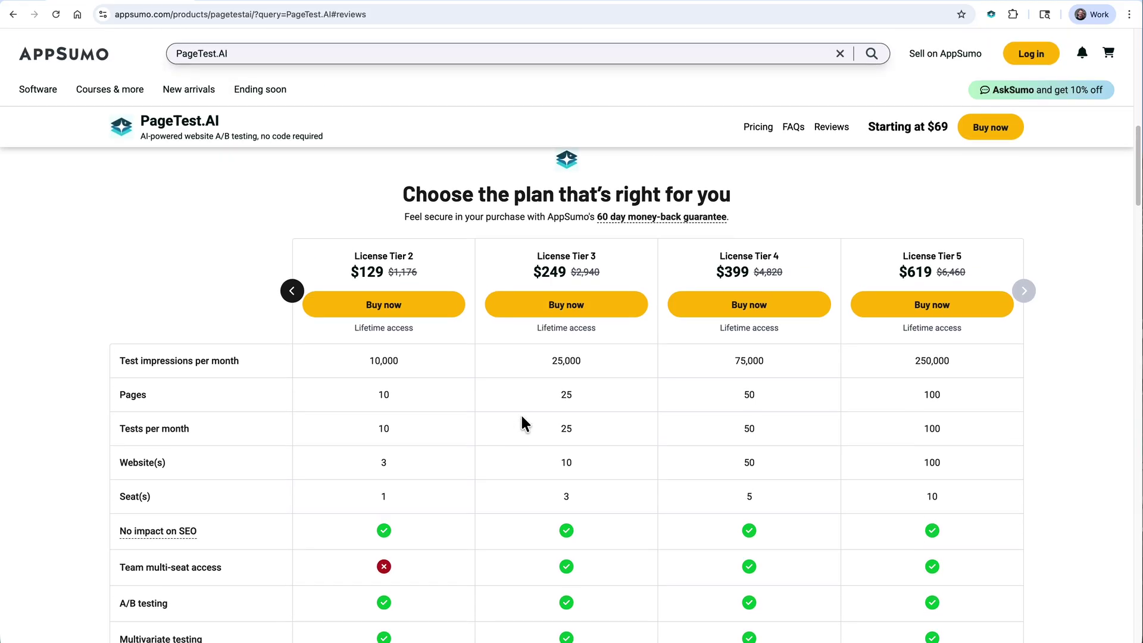
pyautogui.scroll(-1, 522, 417)
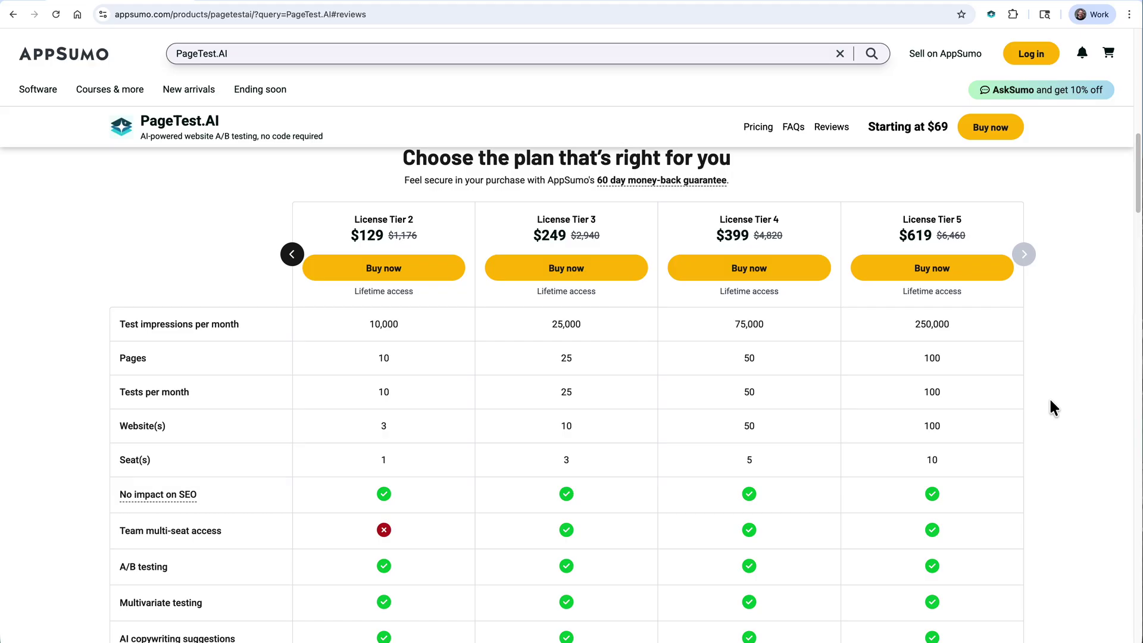
pyautogui.scroll(1, 1052, 409)
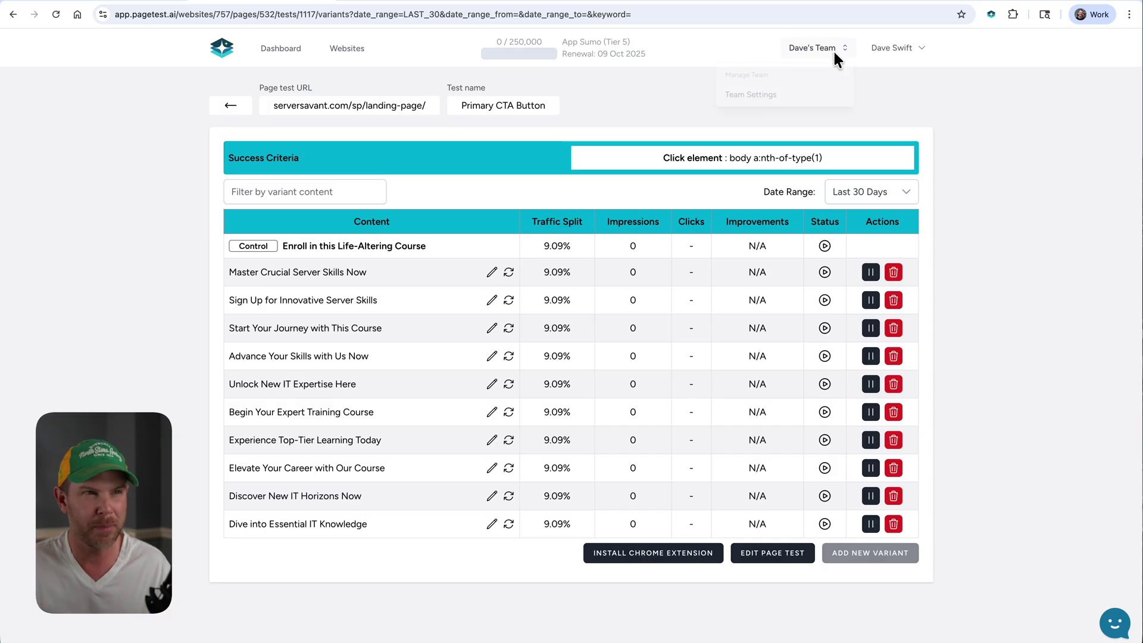
# Step: Open Team Settings from the team account dropdown in the top bar
pyautogui.click(834, 49)
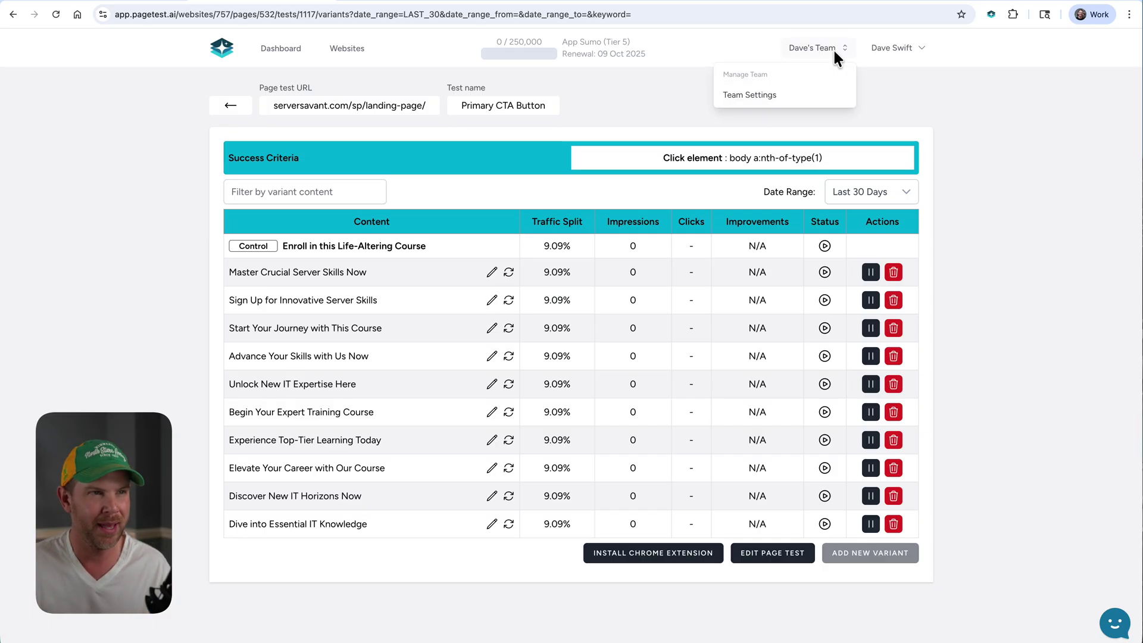
pyautogui.click(750, 95)
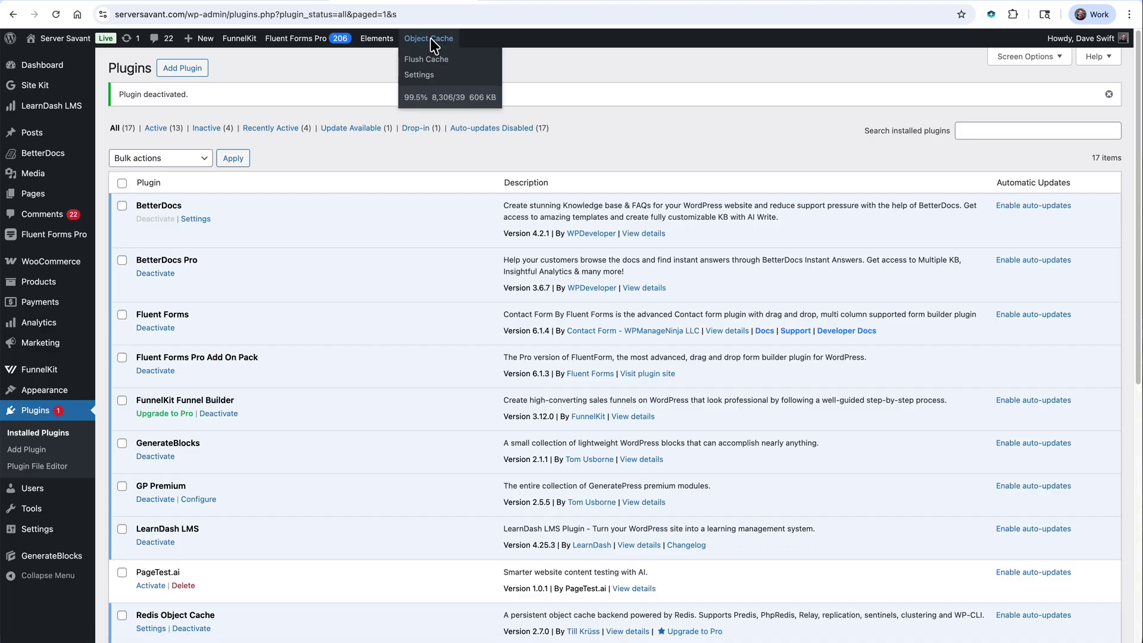
# Step: Flush the WordPress object cache from the admin bar
pyautogui.click(420, 54)
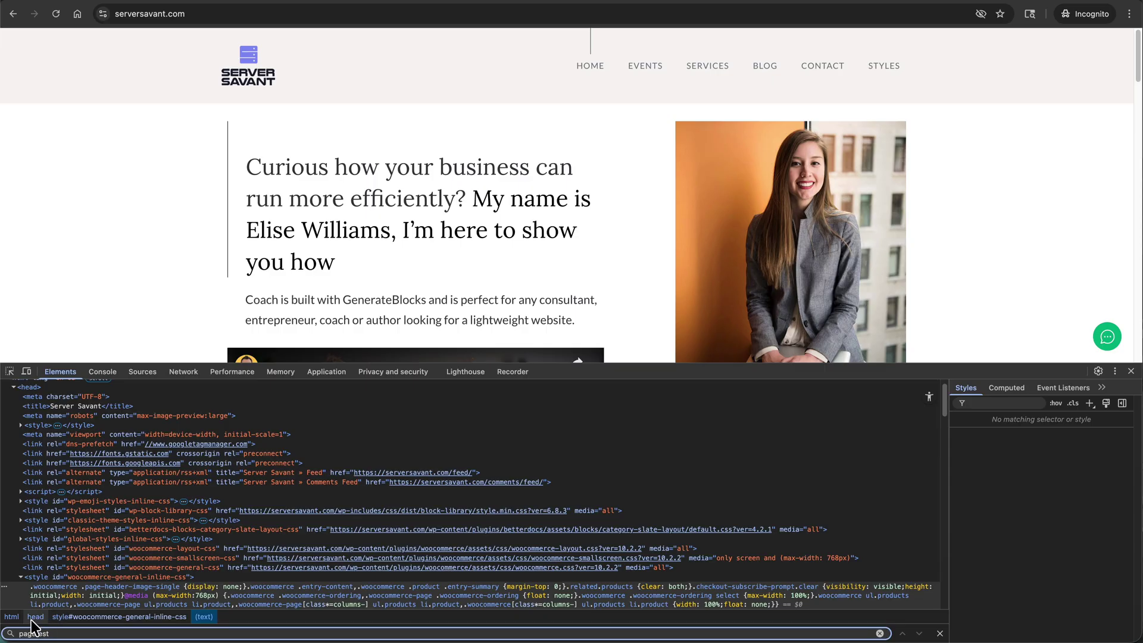
# Step: Search the homepage's Elements panel for 'pagetest' and scroll through the DOM tree
pyautogui.click(23, 634)
pyautogui.scroll(-15, 177, 521)
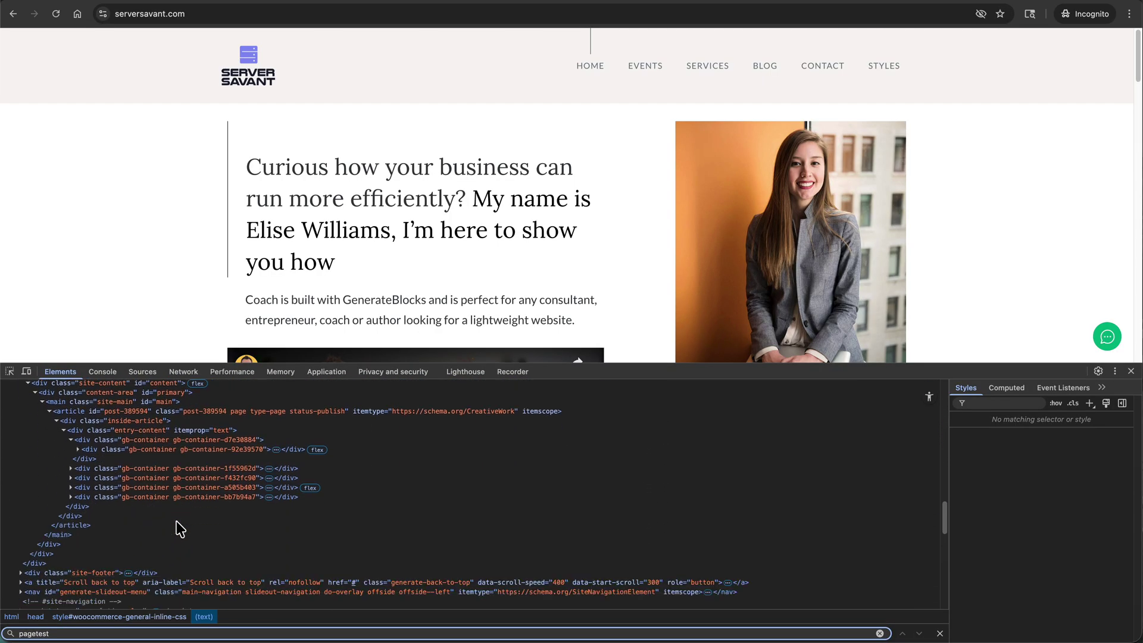
pyautogui.scroll(-10, 176, 525)
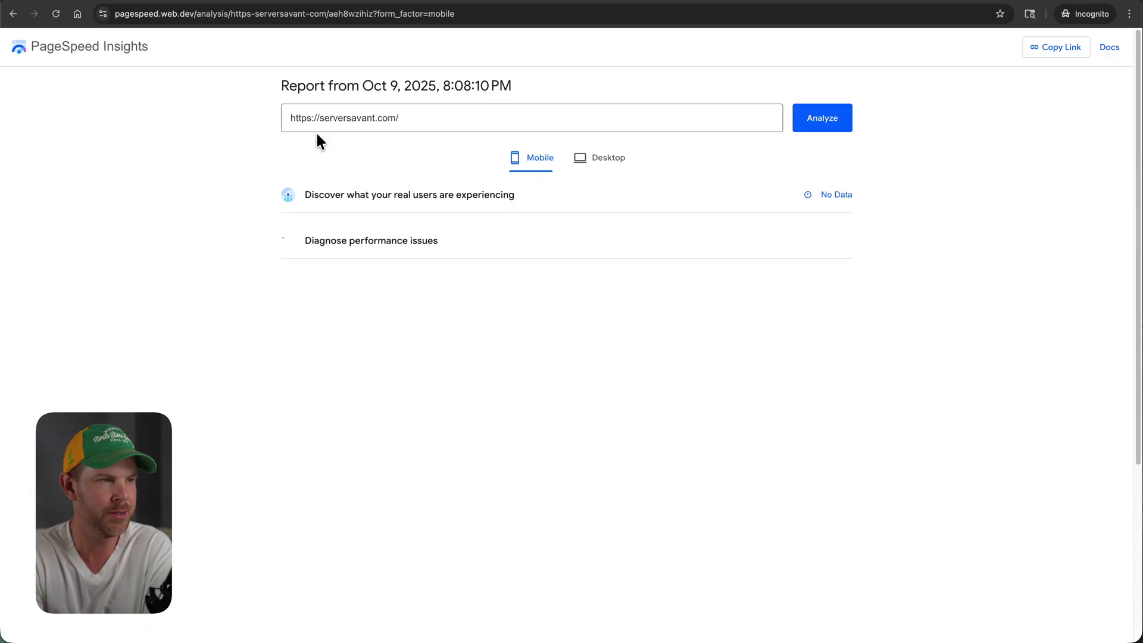
# Step: View the desktop PageSpeed report (Performance 71, 570 ms blocking), then reactivate the PageTest.ai plugin
pyautogui.click(606, 162)
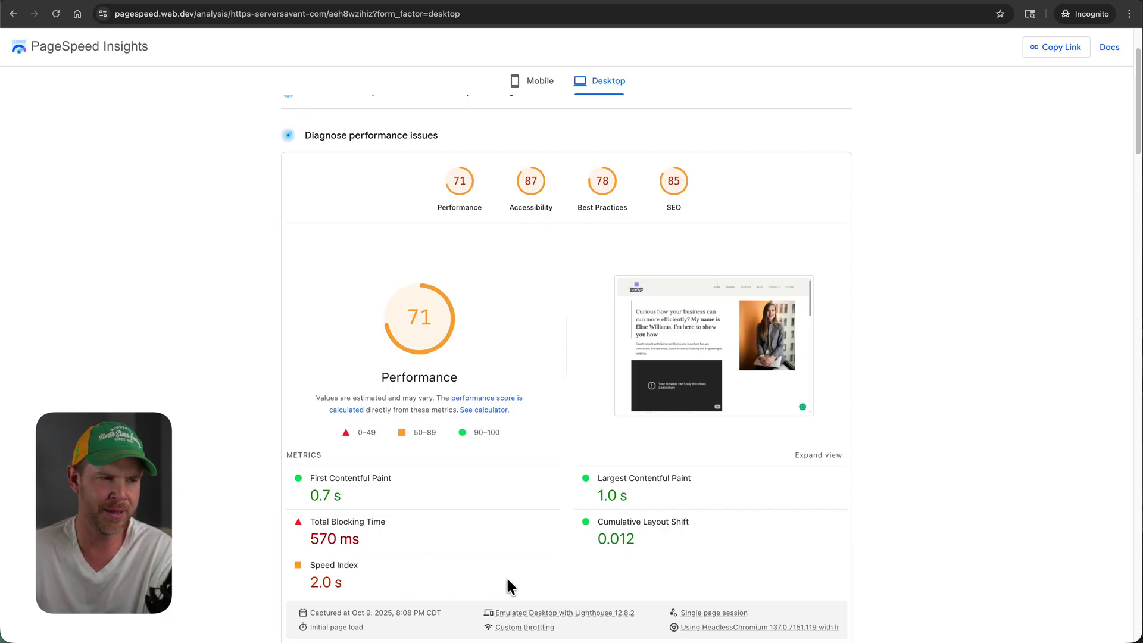
pyautogui.scroll(-1, 619, 558)
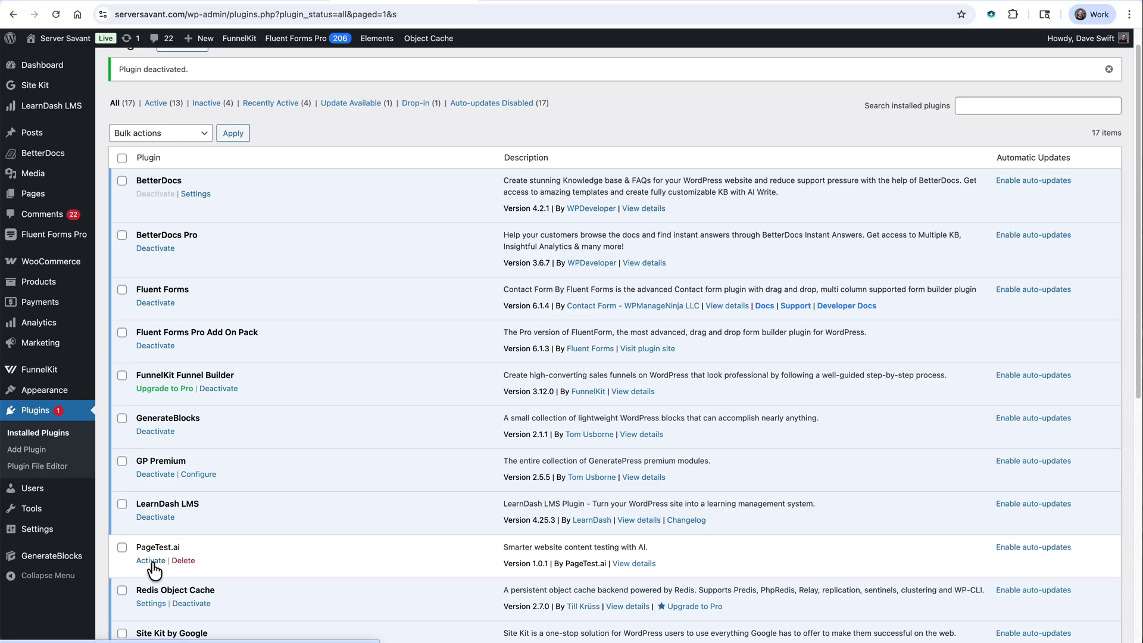
pyautogui.click(151, 560)
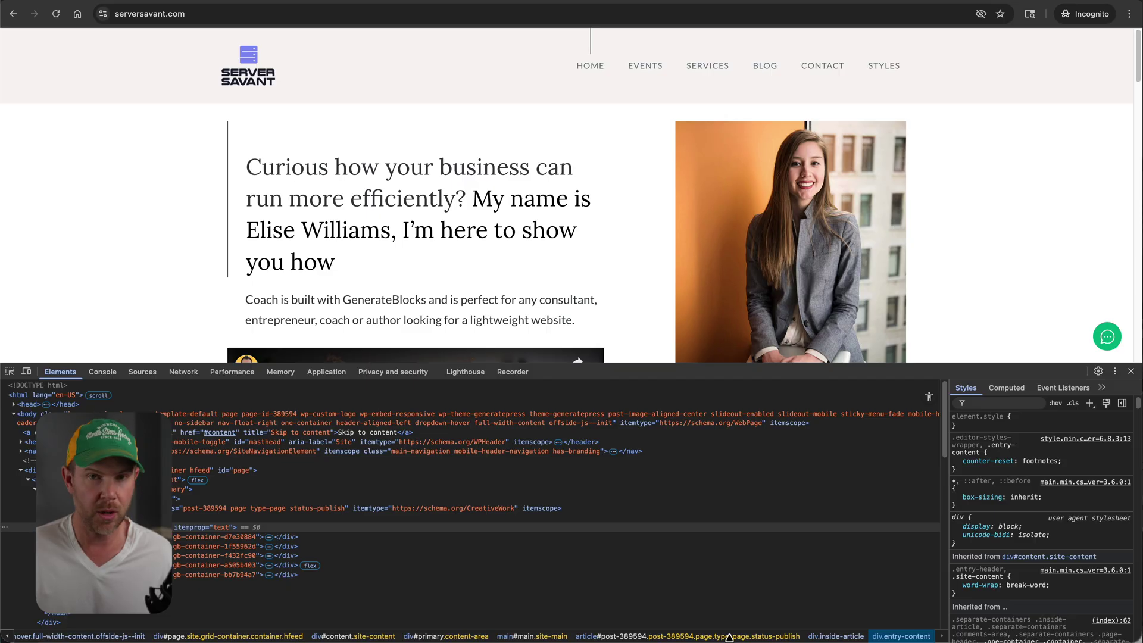
# Step: Search the homepage markup with Cmd+F for 'pagetest' to find its two matches
pyautogui.press('super+f')
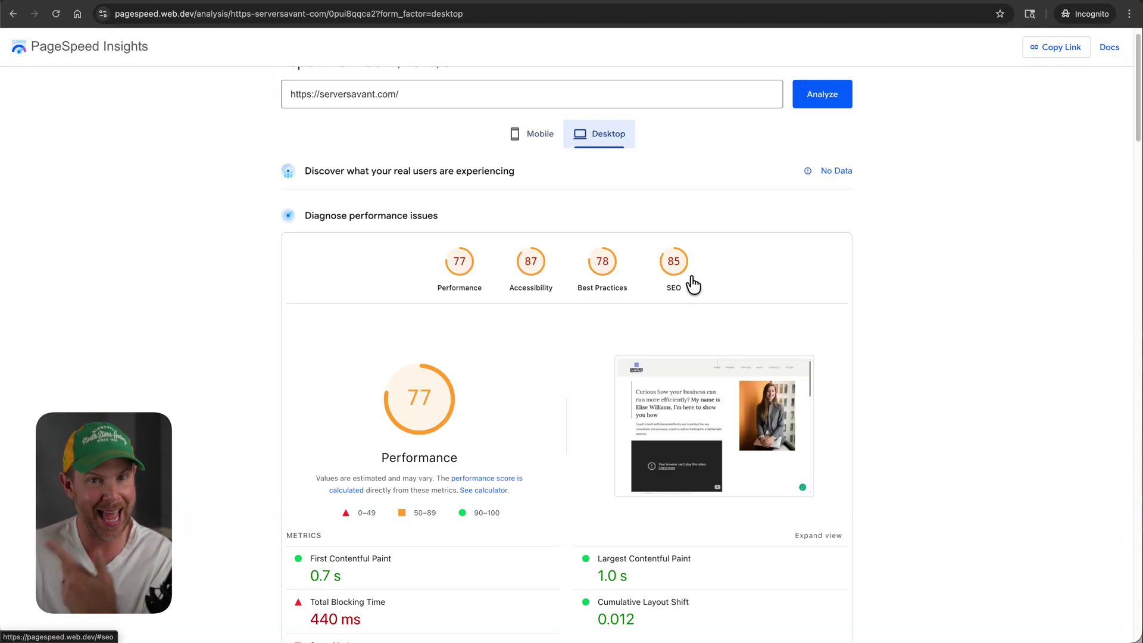
# Step: Scroll through the rerun desktop PageSpeed report showing Performance 77 and 440 ms blocking time
pyautogui.scroll(-1, 693, 284)
pyautogui.scroll(-2, 692, 284)
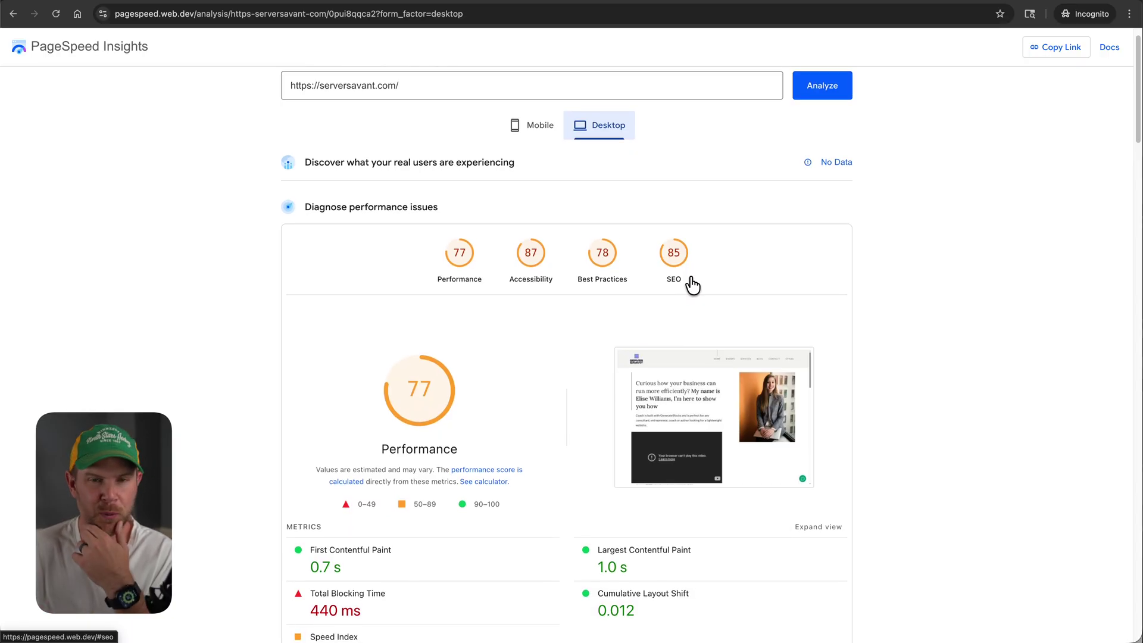
pyautogui.scroll(-3, 693, 284)
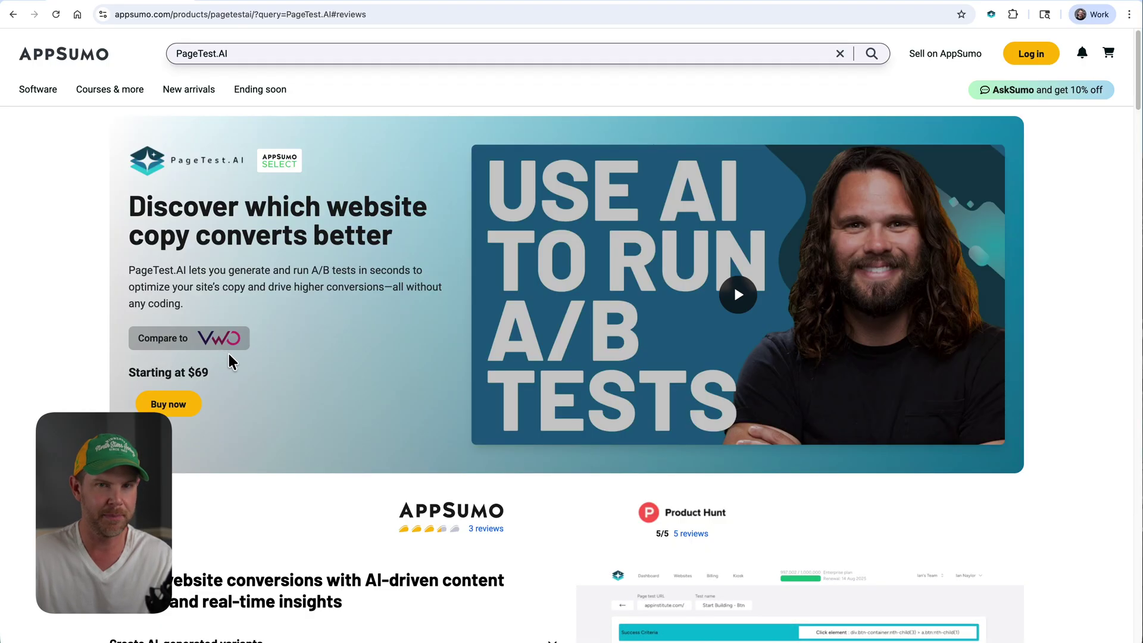
# Step: Follow AppSumo's 'Compare to VWO' link and open VWO's Pricing page
pyautogui.click(232, 351)
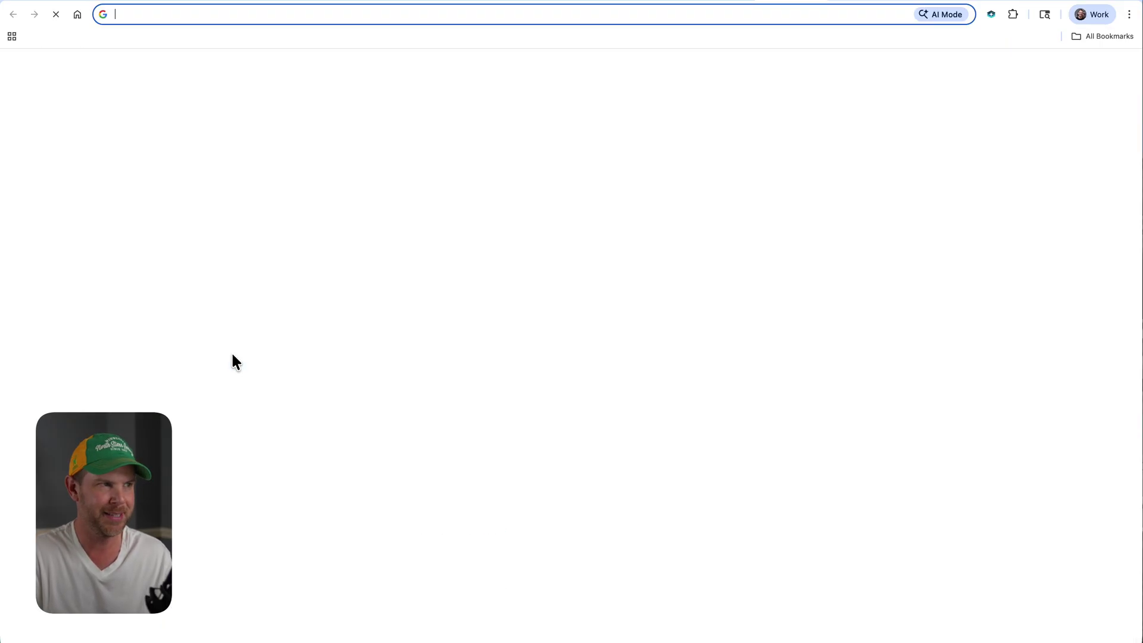
pyautogui.click(367, 54)
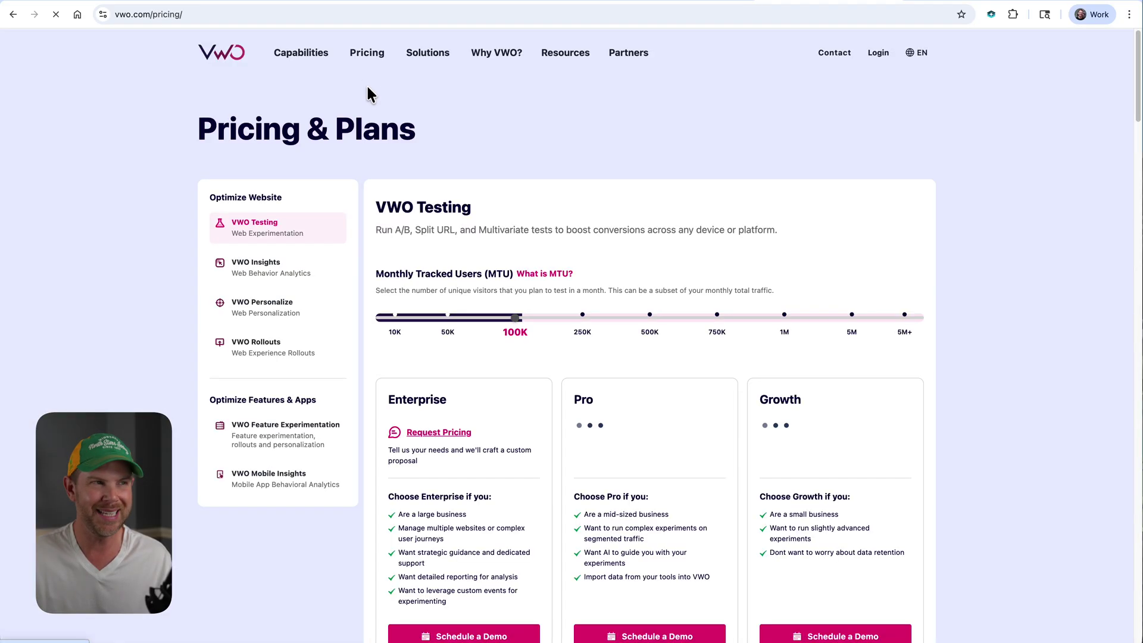